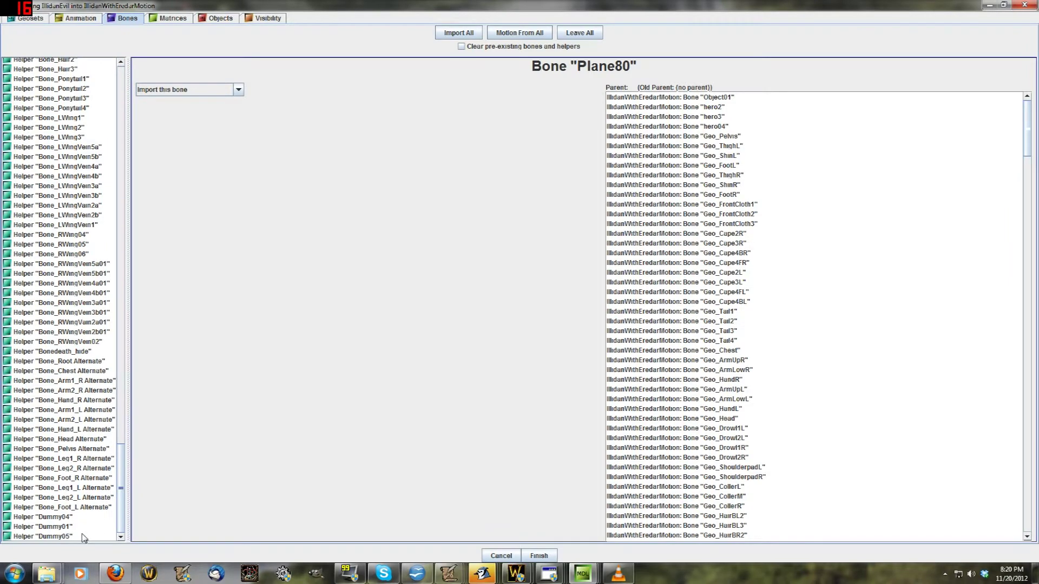
Step: Extend the selection in the bone list down to the last entry, Helper "Dummy05"
shift+click(84, 537)
drag(122, 501, 141, 353)
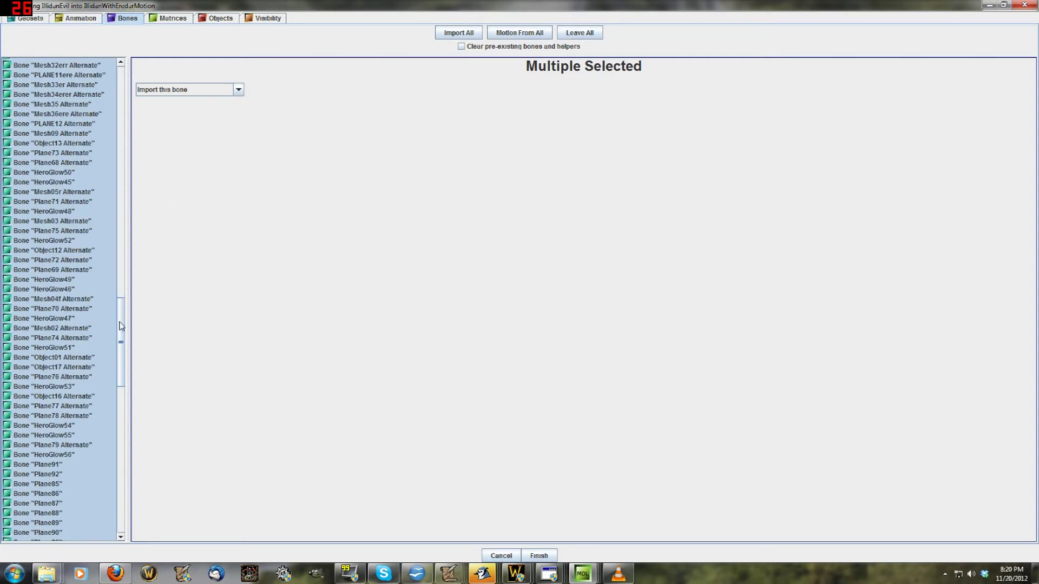
drag(122, 326, 144, 482)
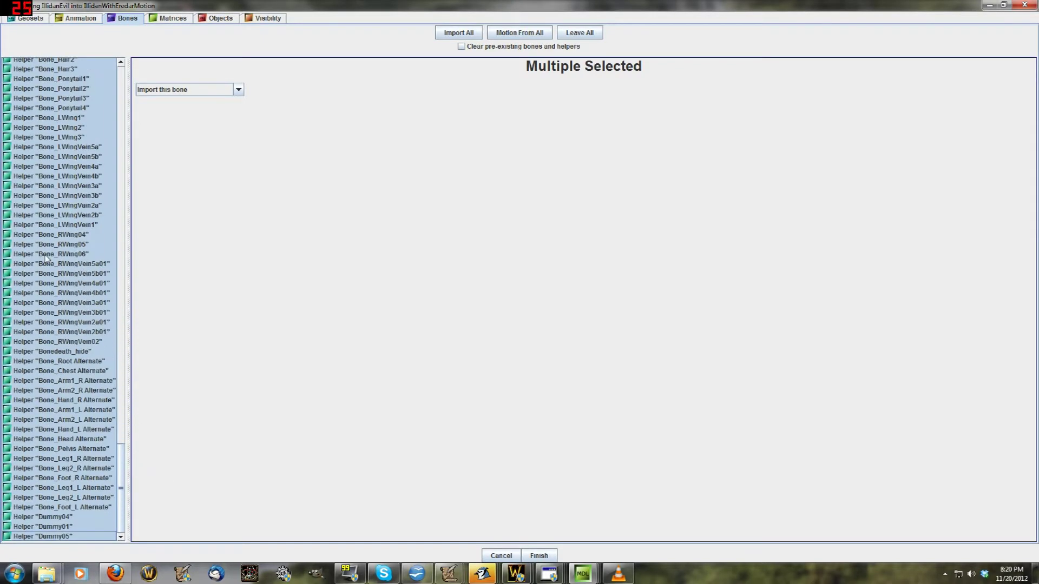
Step: Exclude the Alternate bones from Mesh28sds through Mesh34erer, plus Mesh36ere Alternate, from the multiple selection
drag(121, 478, 137, 278)
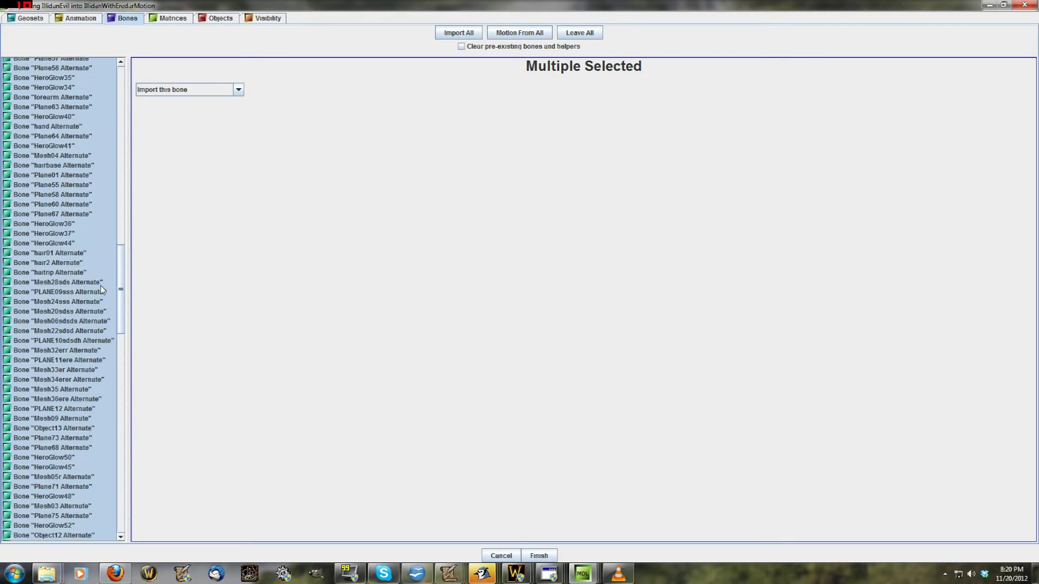
ctrl+click(85, 283)
ctrl+click(82, 292)
ctrl+click(81, 302)
ctrl+click(79, 312)
ctrl+click(81, 321)
ctrl+click(85, 331)
ctrl+click(88, 341)
ctrl+click(89, 352)
ctrl+click(88, 361)
ctrl+click(87, 370)
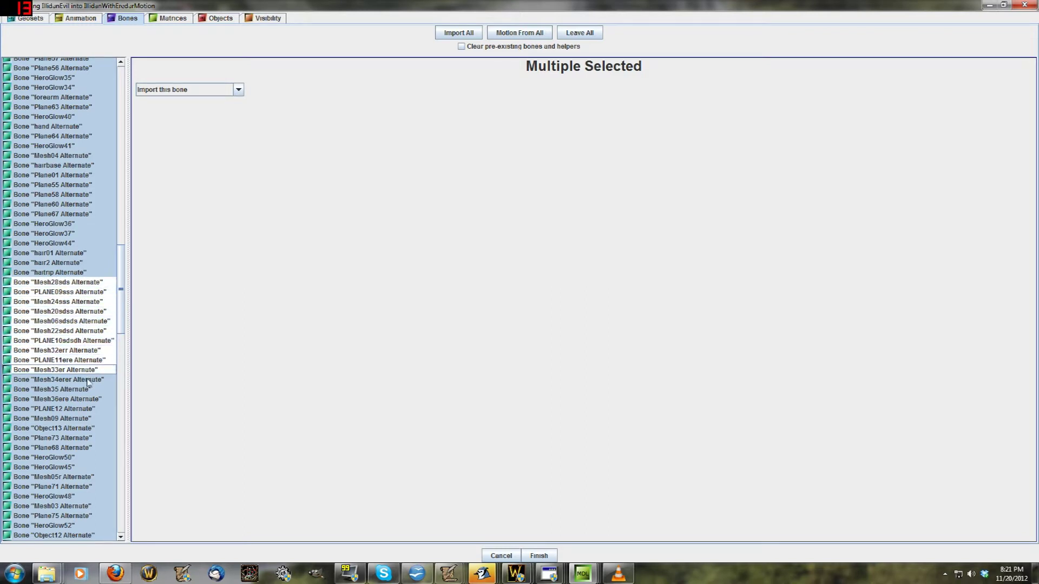
ctrl+click(85, 381)
ctrl+click(81, 401)
Step: Exclude the Mesh30ss Alternate and Mesh31ee Alternate bones from the multiple selection
scroll(82, 374, up, 3)
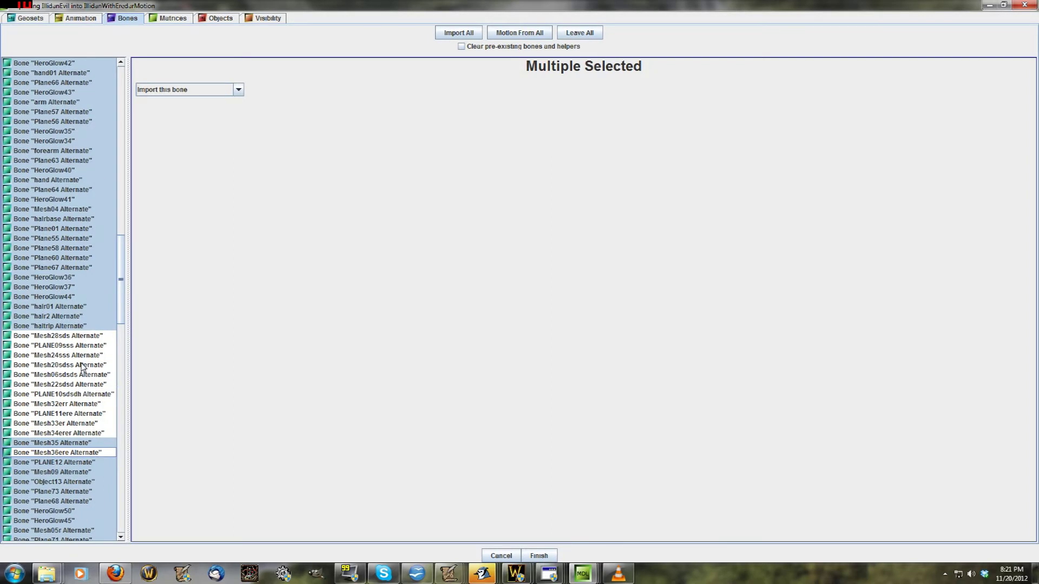
scroll(77, 239, up, 2)
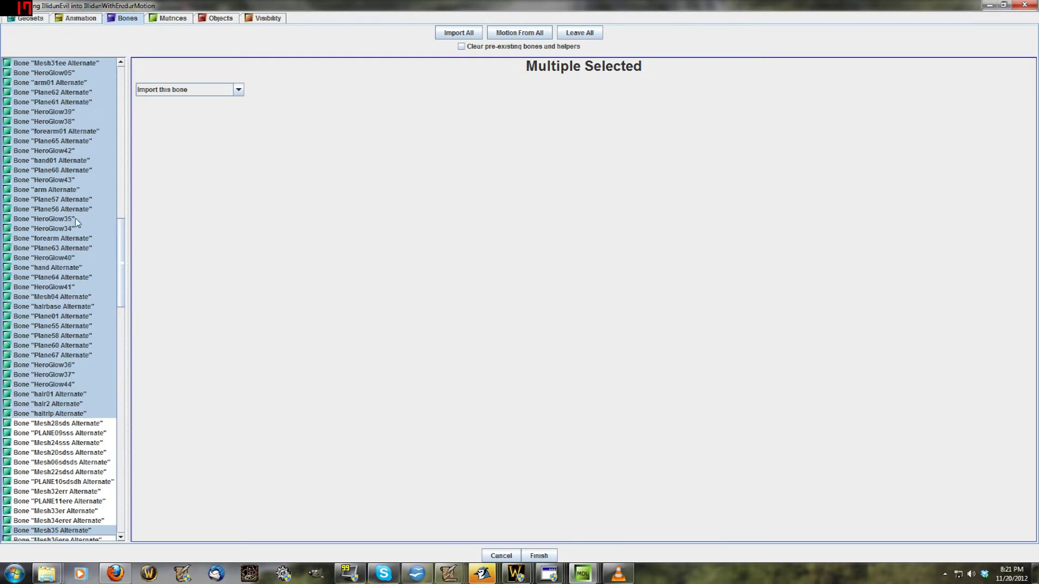
scroll(80, 232, up, 2)
scroll(76, 205, up, 2)
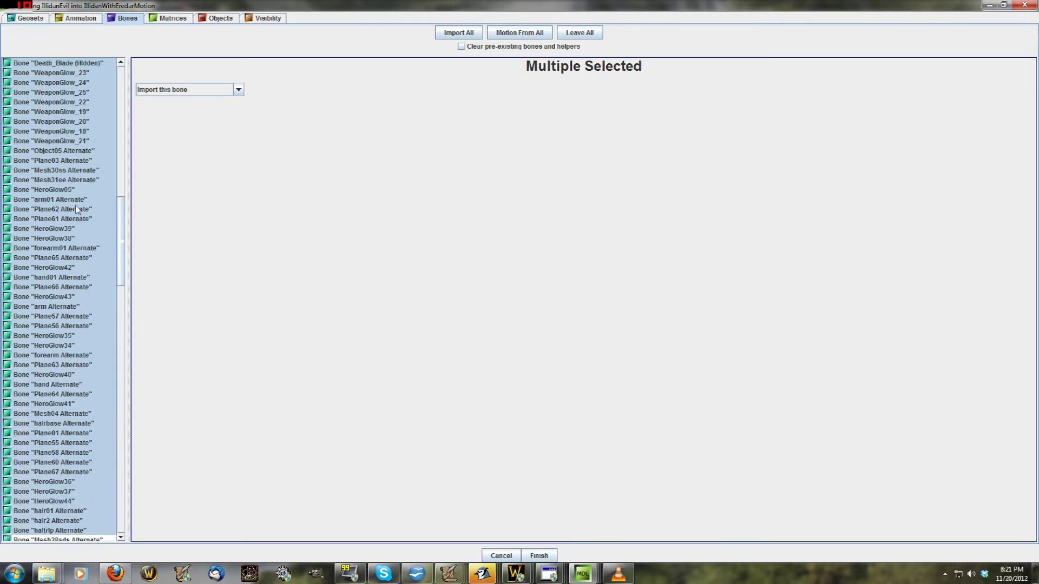
ctrl+click(65, 170)
ctrl+click(65, 179)
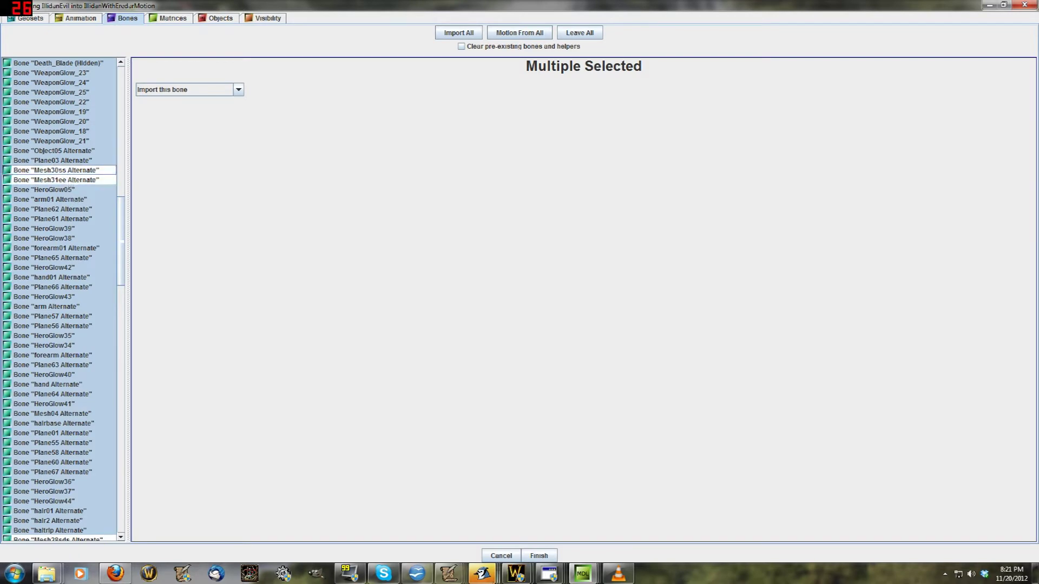
Step: Switch to The MatrixEater and examine the IllidanEvil bones around Mesh35 Alternate and WeaponGlow_21 in the side view
mouse_move(582, 573)
click(476, 523)
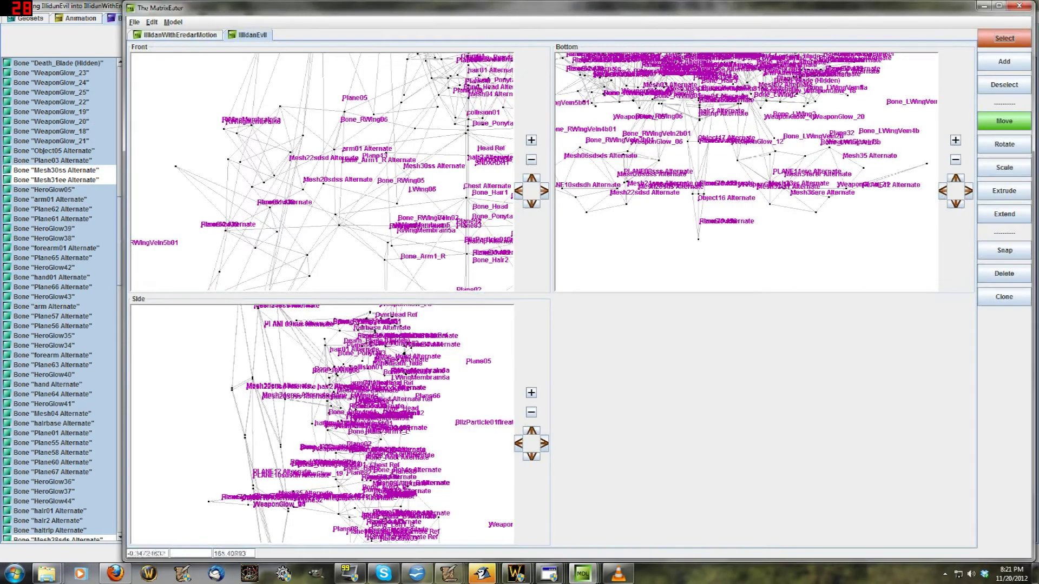
scroll(292, 365, up, 3)
middle_drag(258, 399, 304, 443)
scroll(294, 456, up, 5)
scroll(301, 424, down, 4)
scroll(254, 425, up, 2)
scroll(295, 432, down, 3)
middle_drag(314, 441, 289, 392)
scroll(280, 388, down, 1)
scroll(290, 435, up, 6)
scroll(281, 433, up, 3)
scroll(320, 442, down, 2)
middle_drag(319, 440, 364, 384)
scroll(182, 360, up, 8)
scroll(216, 379, down, 4)
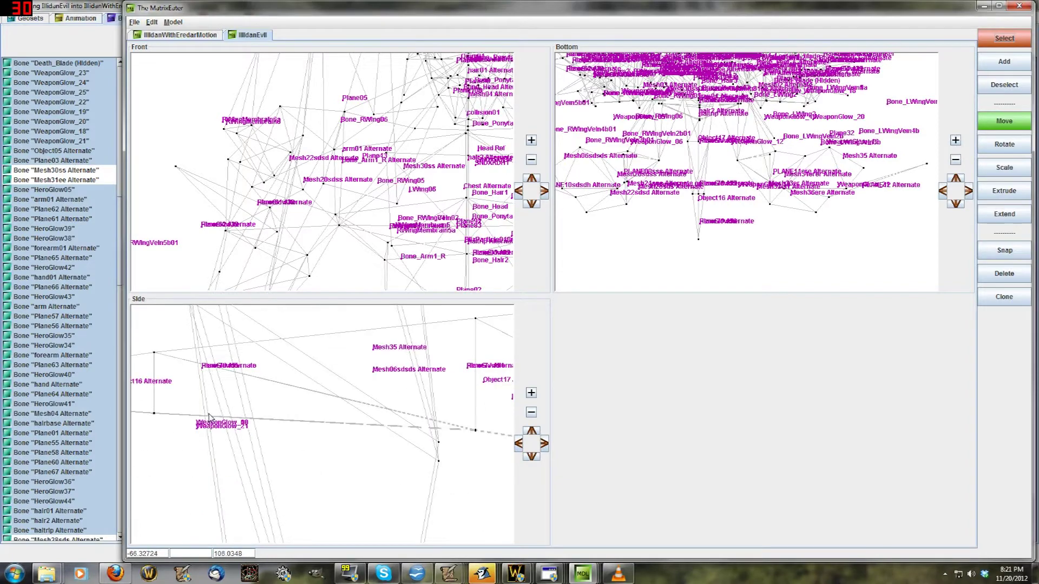
scroll(223, 402, down, 3)
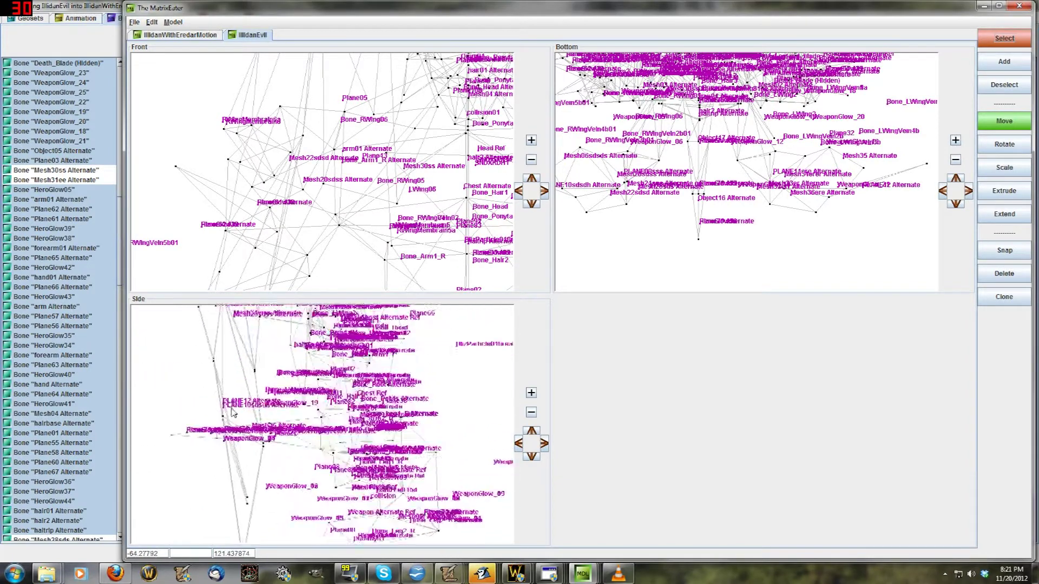
Step: Examine the upper bones in the side view, around Mesh28sds Alternate, hairbase Alternate and the wing bones
scroll(276, 422, up, 4)
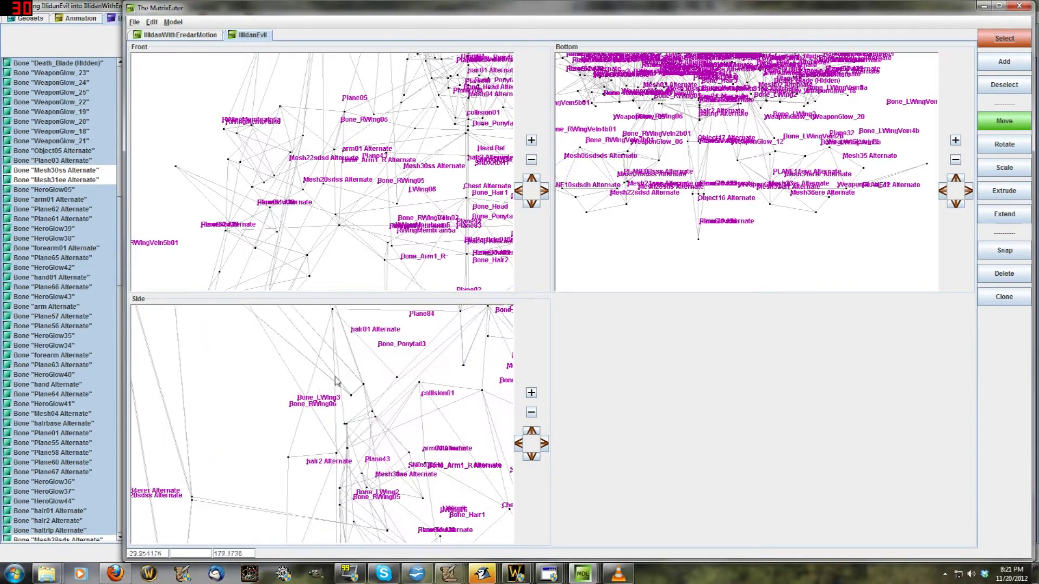
scroll(313, 425, down, 2)
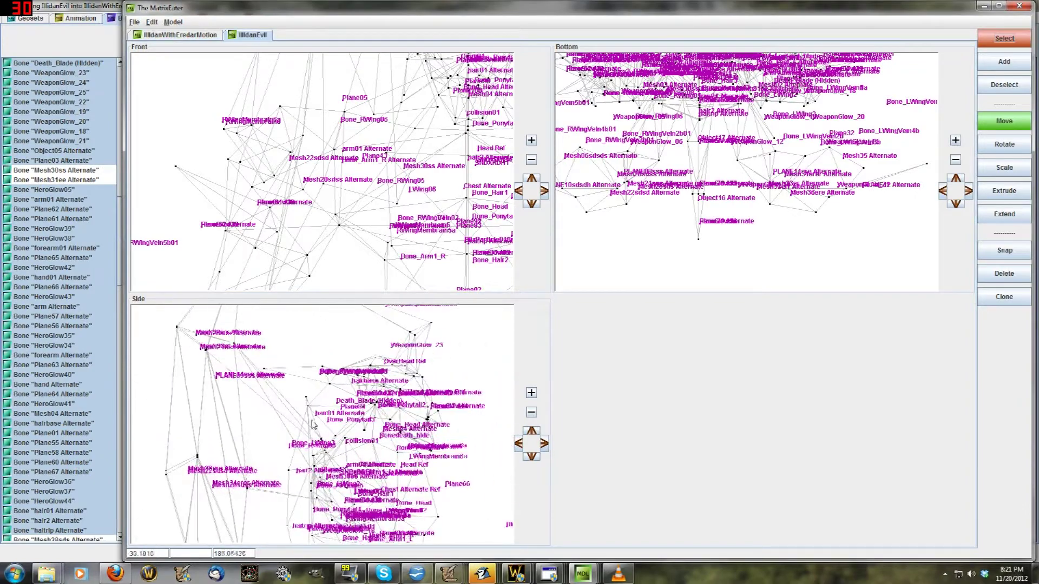
scroll(270, 412, down, 4)
middle_drag(196, 356, 254, 411)
scroll(238, 398, up, 4)
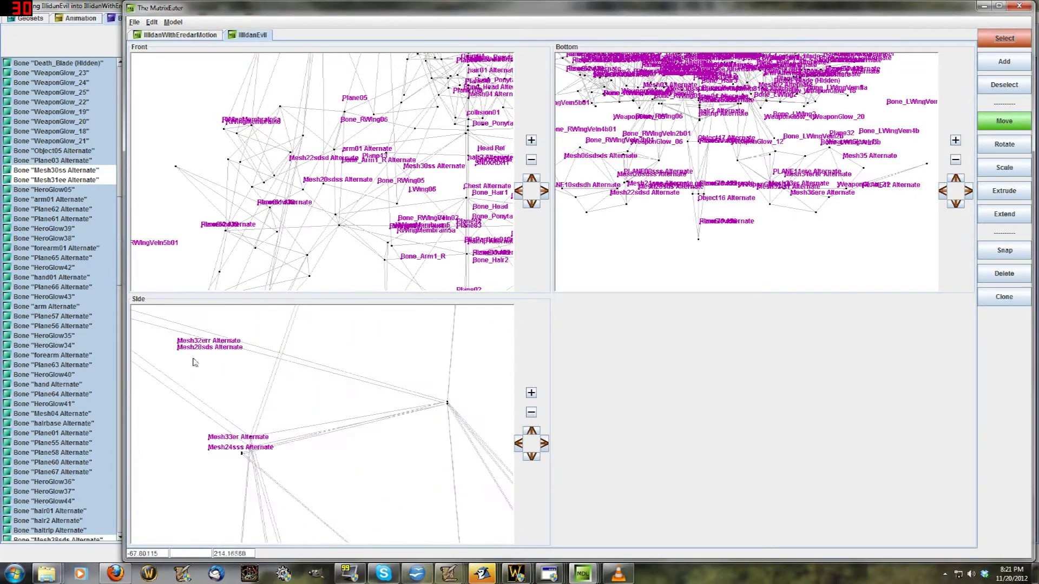
scroll(220, 386, down, 3)
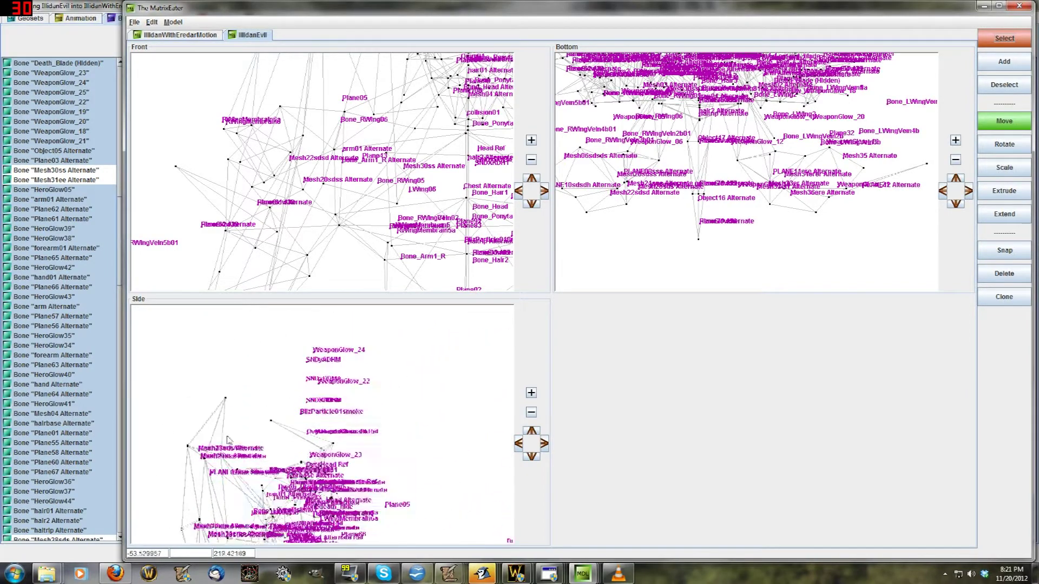
scroll(238, 417, up, 3)
scroll(205, 405, down, 2)
middle_drag(360, 432, 227, 357)
middle_drag(382, 424, 335, 419)
scroll(327, 422, up, 3)
scroll(377, 446, down, 2)
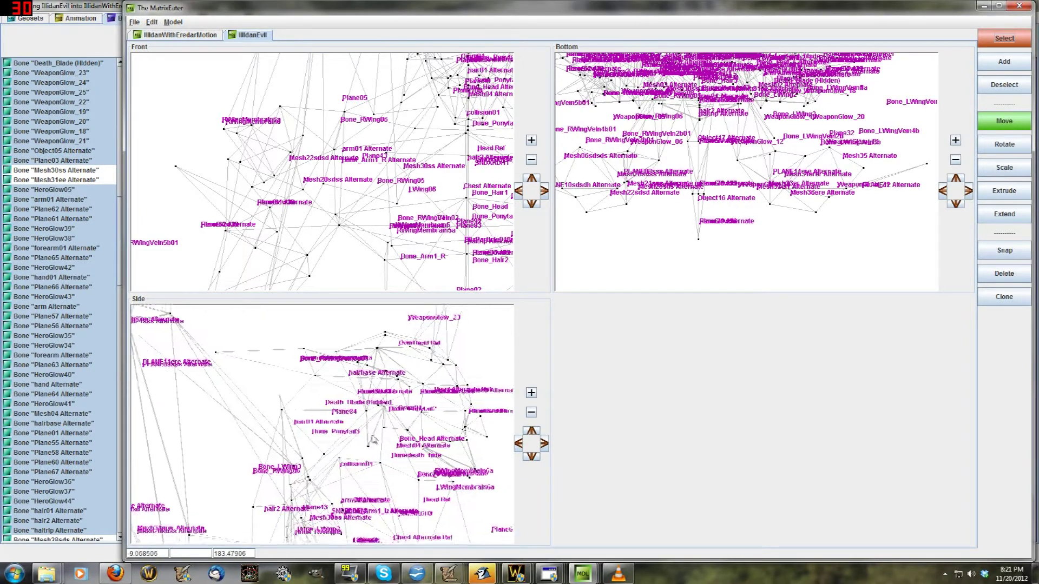
scroll(273, 437, up, 3)
scroll(257, 452, down, 3)
scroll(298, 442, up, 1)
scroll(288, 434, up, 4)
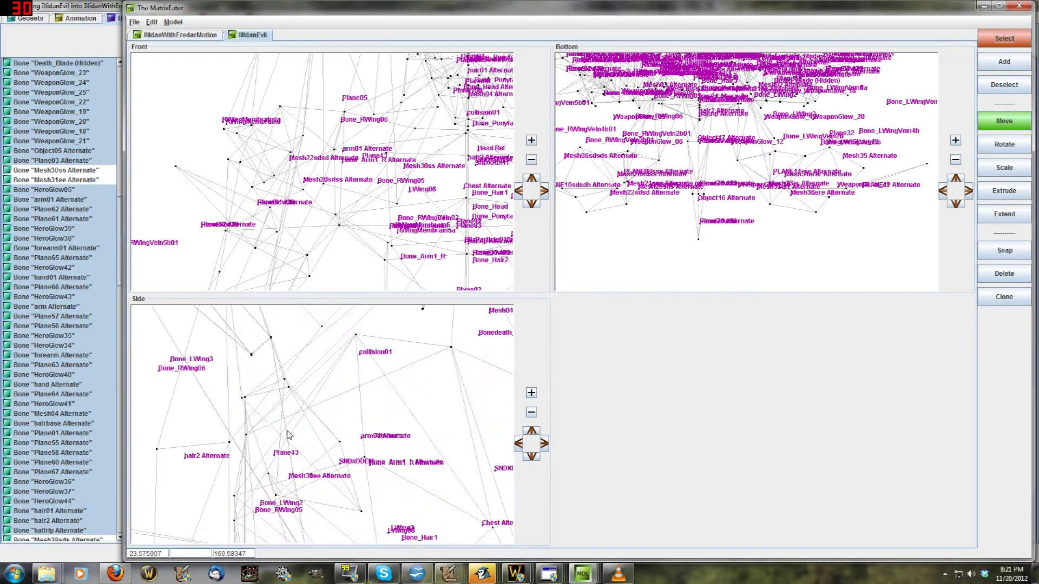
scroll(254, 411, up, 2)
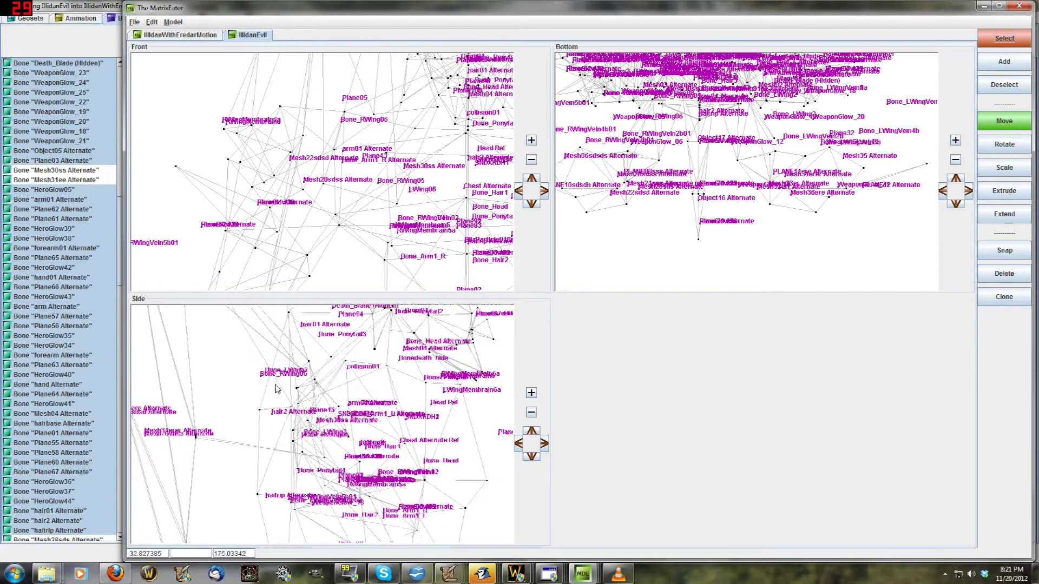
scroll(286, 426, down, 3)
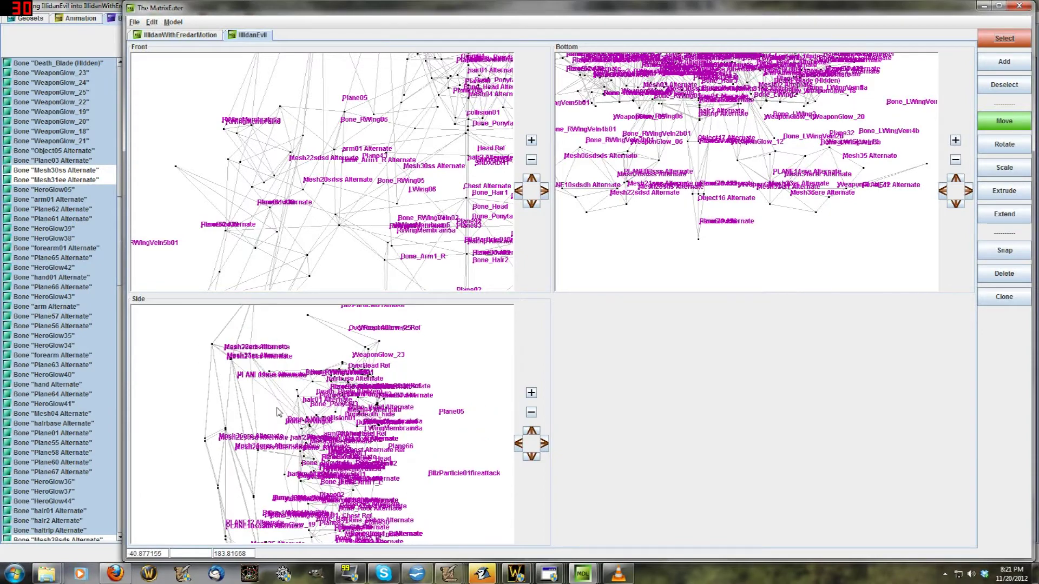
scroll(325, 395, up, 5)
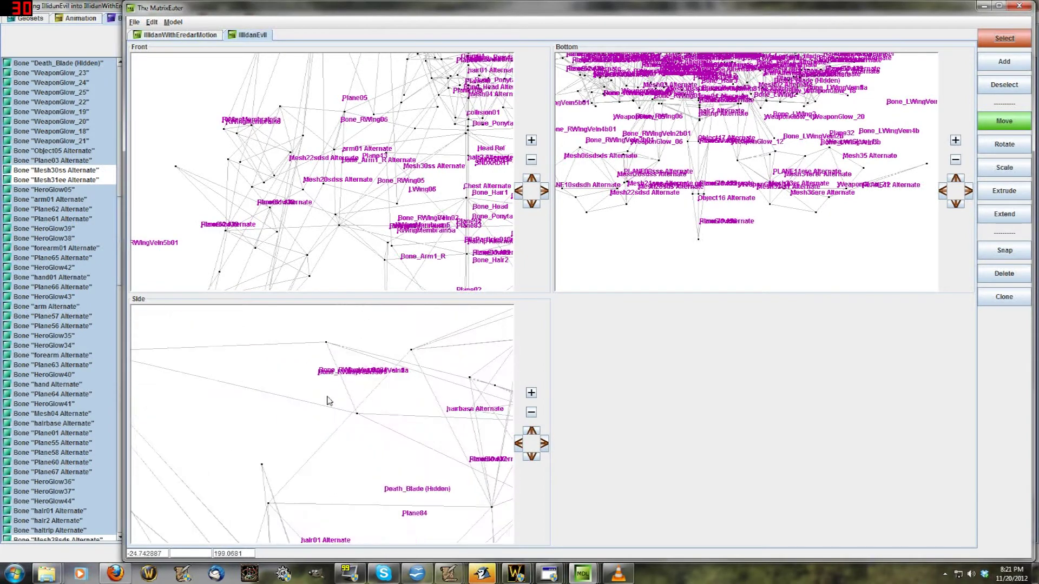
scroll(320, 387, down, 5)
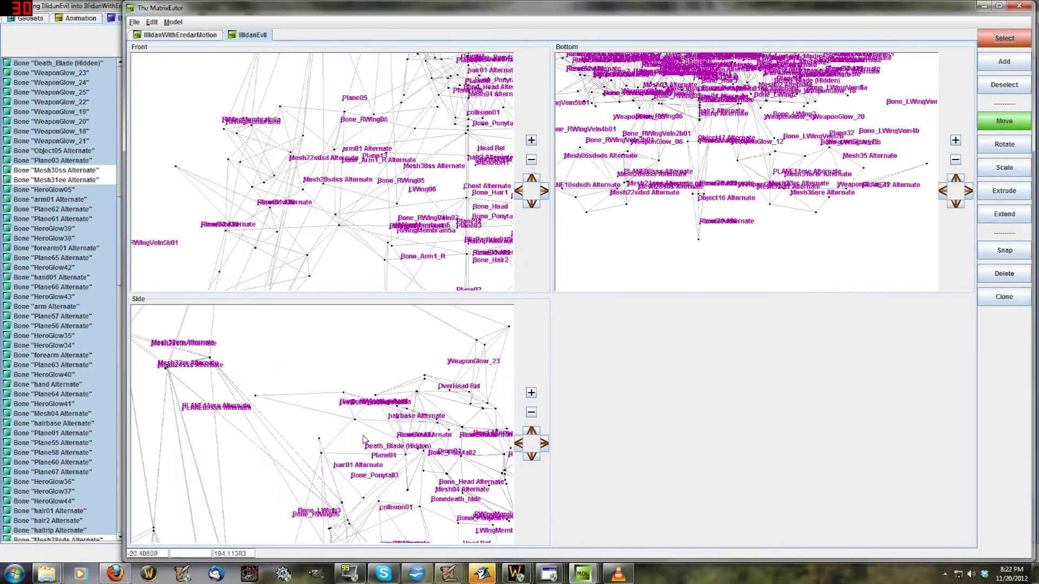
scroll(263, 459, up, 5)
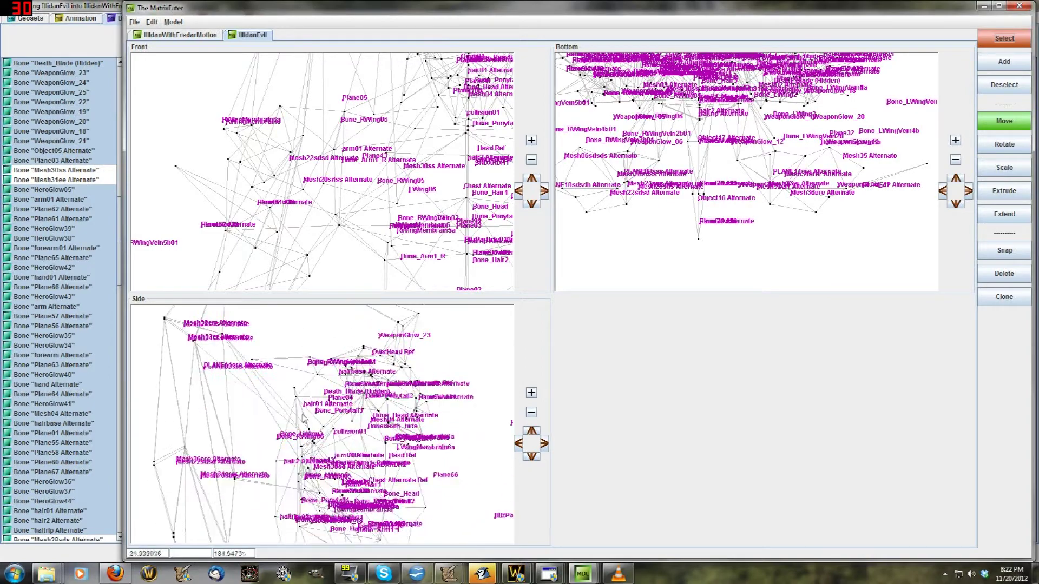
Step: Examine how the PLANE12, Mesh35 and Mesh36ere Alternate bones relate to the outer mesh lines in the side view
middle_drag(274, 468, 253, 342)
scroll(290, 441, up, 3)
scroll(270, 466, down, 4)
middle_drag(269, 469, 312, 383)
scroll(303, 410, up, 3)
scroll(229, 458, down, 4)
middle_drag(176, 517, 265, 390)
scroll(216, 445, up, 5)
scroll(254, 394, down, 2)
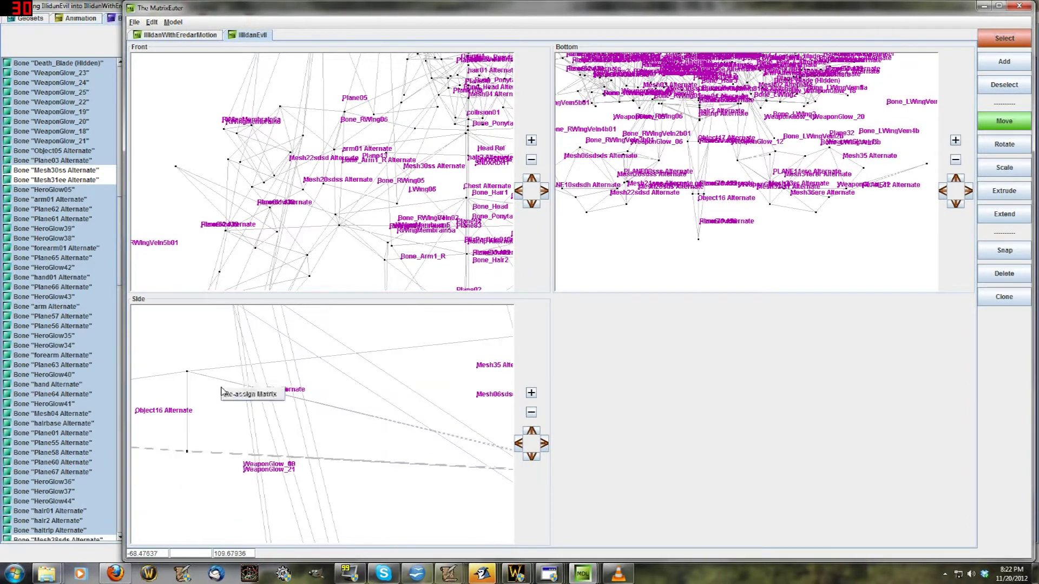
scroll(266, 360, down, 3)
middle_drag(217, 375, 311, 393)
scroll(259, 360, down, 2)
scroll(233, 362, down, 3)
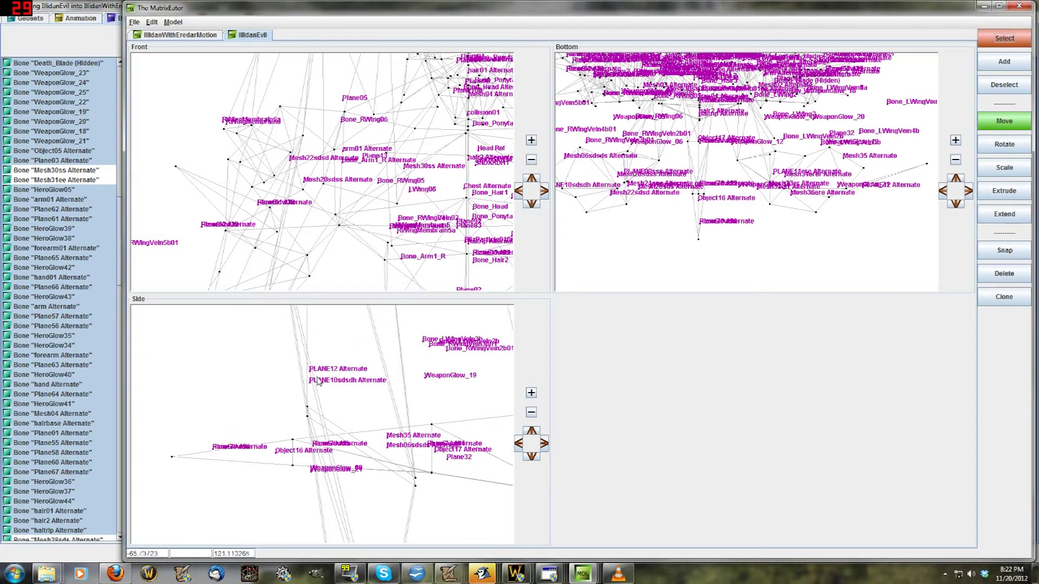
scroll(313, 411, down, 5)
scroll(279, 438, up, 8)
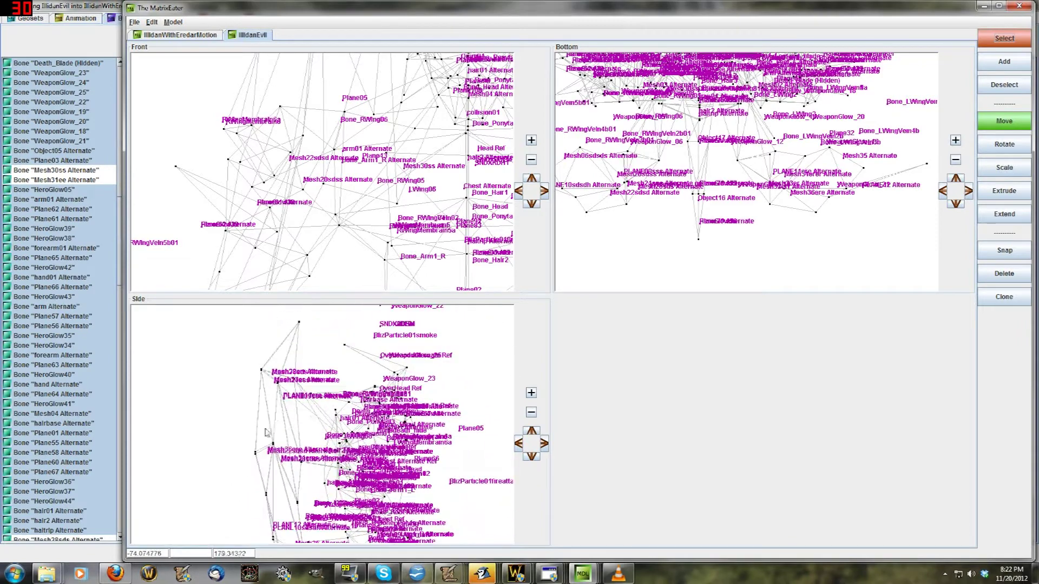
scroll(281, 403, down, 5)
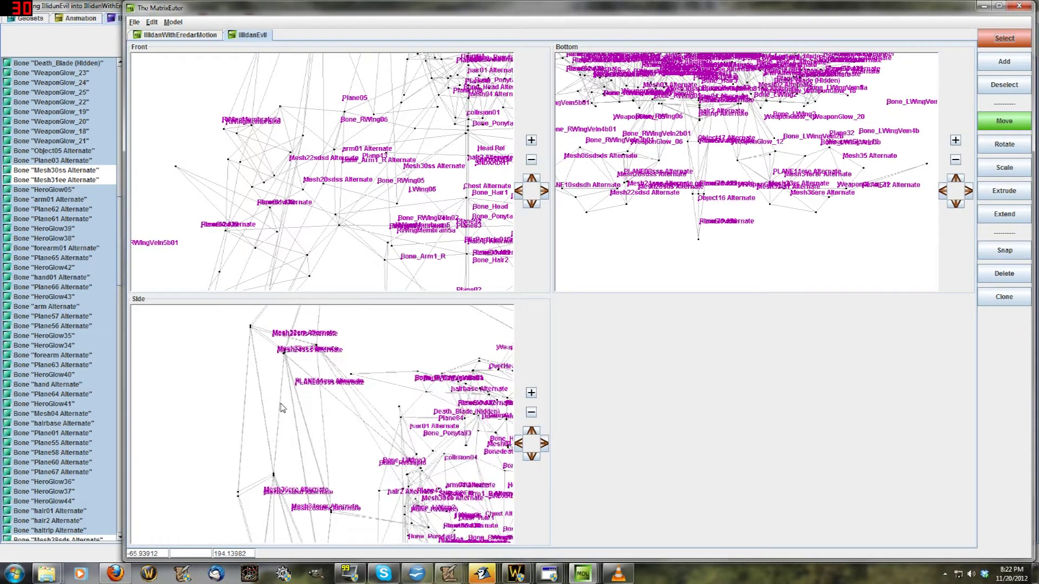
Step: Back in the import window, exclude the Mesh35 Alternate bone from the multiple selection
drag(120, 232, 126, 294)
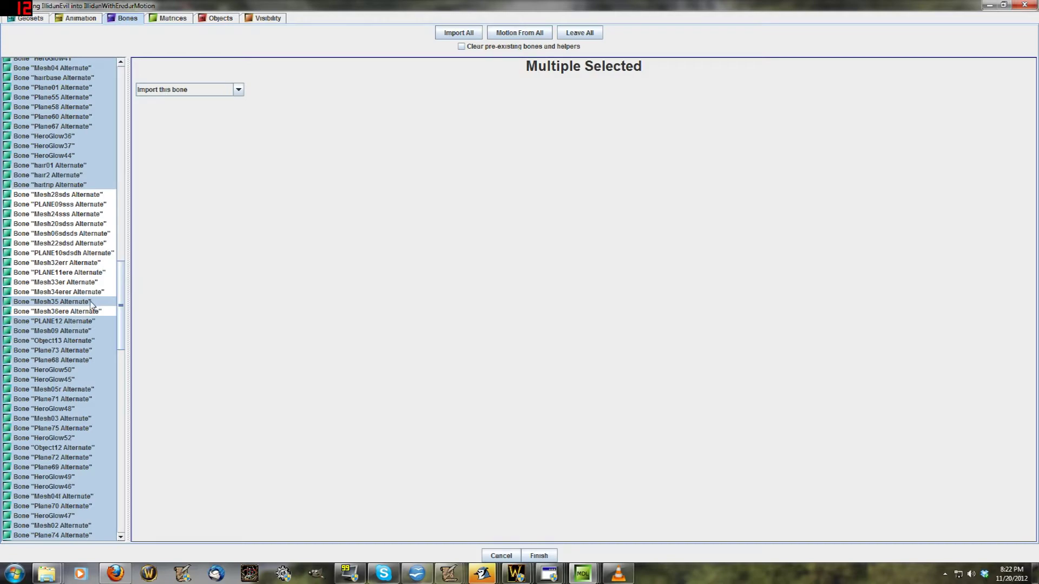
ctrl+click(92, 303)
drag(125, 293, 150, 235)
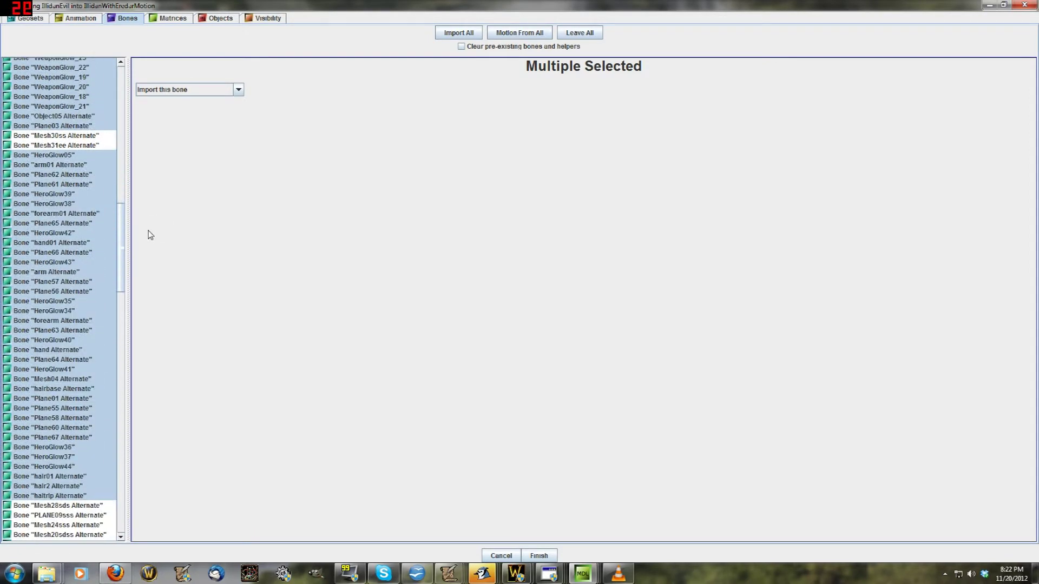
Step: Set all the selected bones and helpers to "Do not import"
click(158, 91)
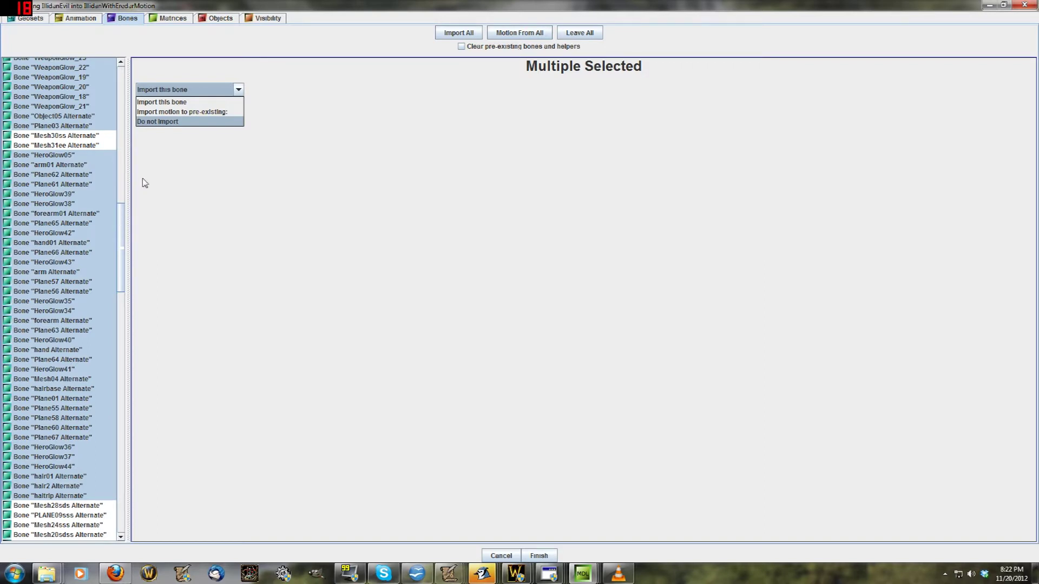
click(179, 121)
scroll(123, 217, down, 2)
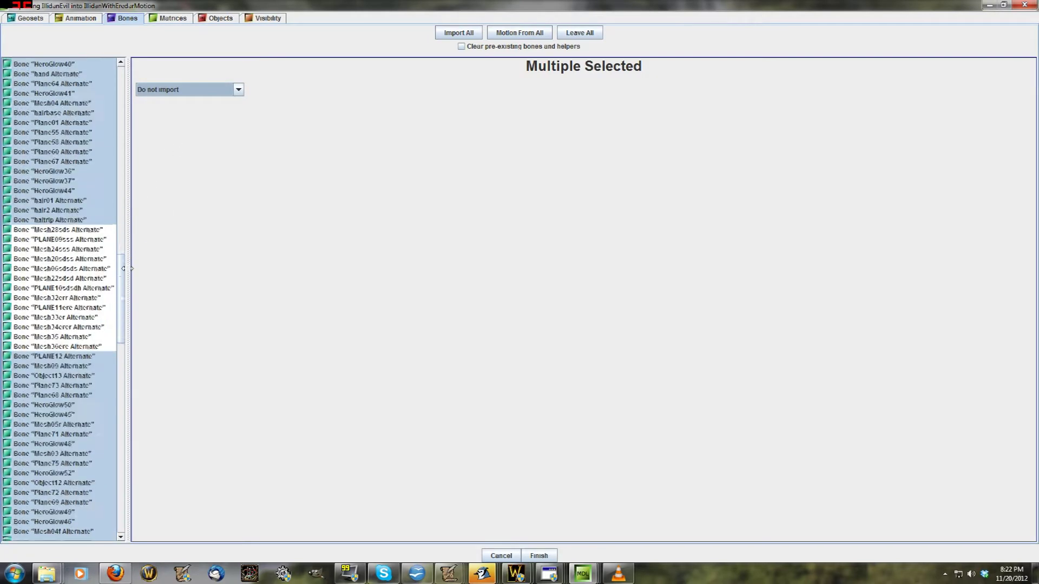
Step: Check the individual import settings of the Mesh30ss Alternate and Mesh31ee Alternate bones
click(85, 120)
key(Up)
key(Down)
key(Up)
key(Down)
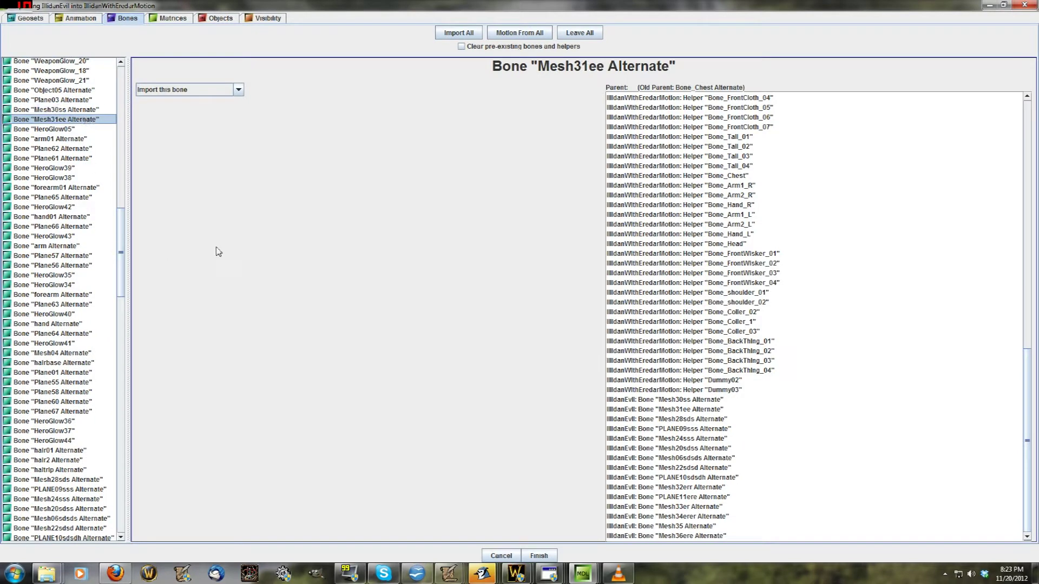
Step: Set the parent of the Mesh30ss Alternate bone to the IllidanWithEredarMotion helper Bone_Chest
key(shift+Up)
key(Up)
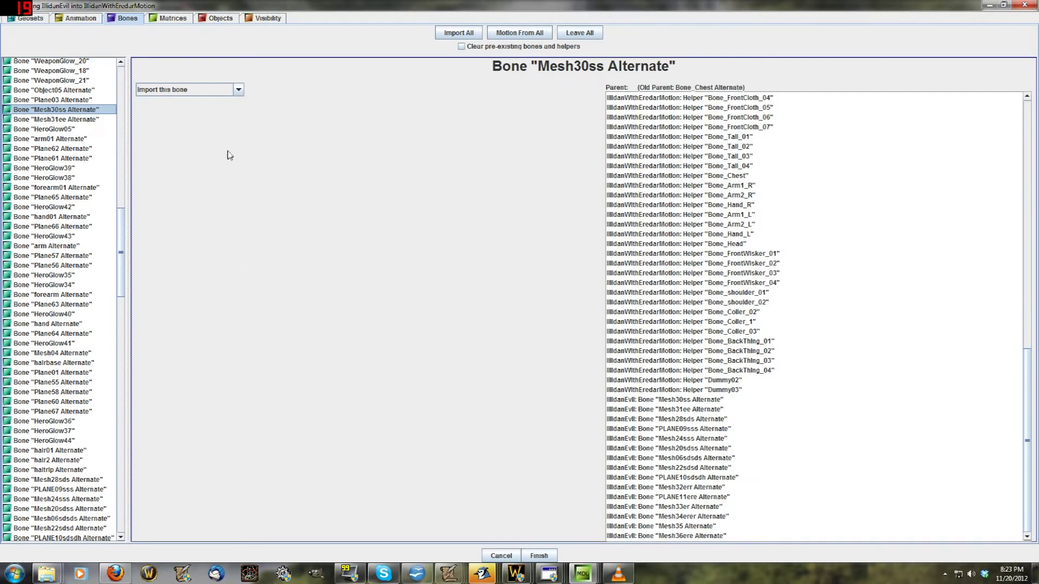
scroll(773, 289, up, 15)
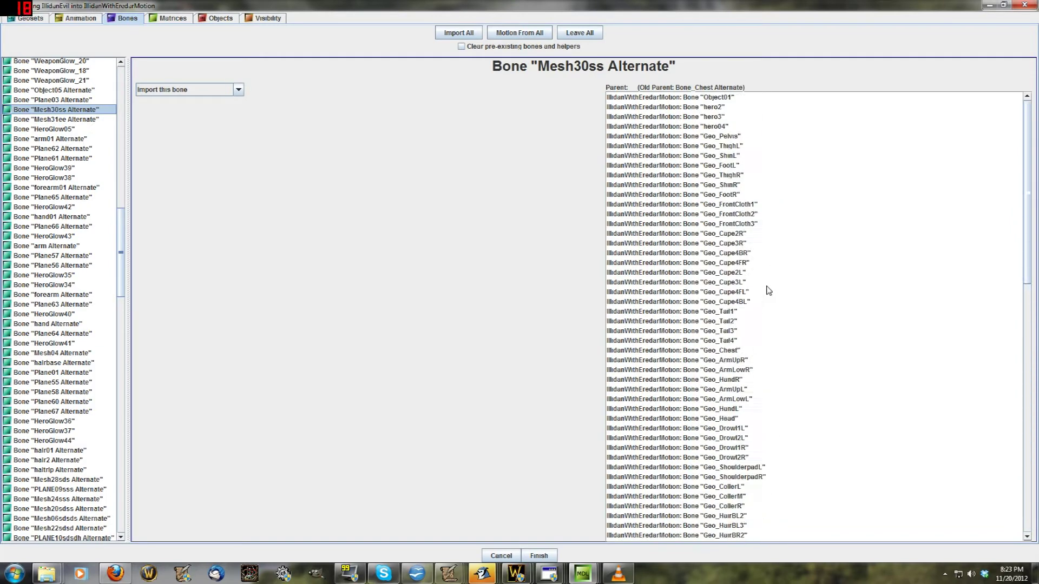
scroll(763, 293, down, 5)
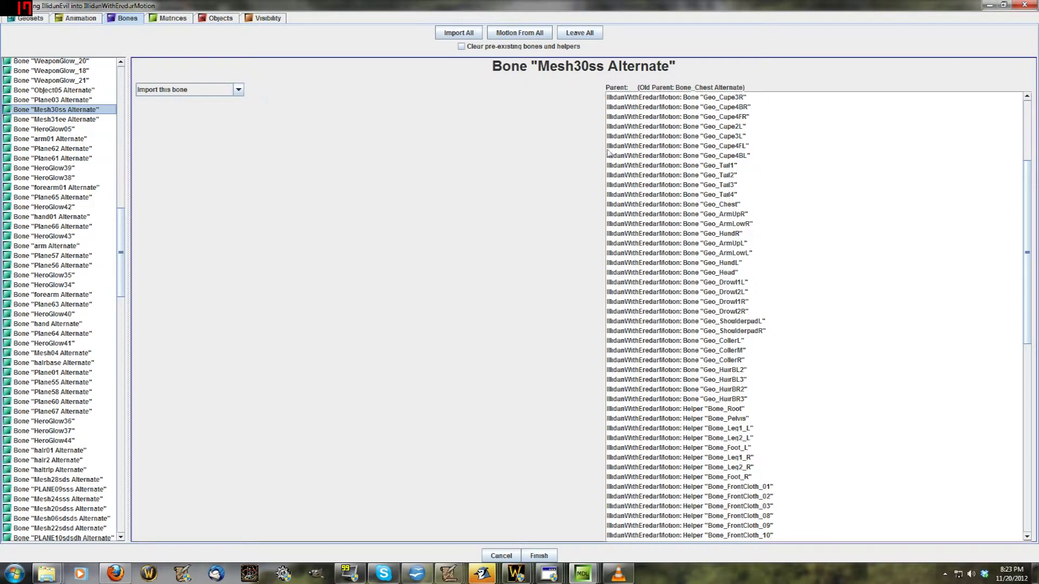
scroll(661, 162, down, 7)
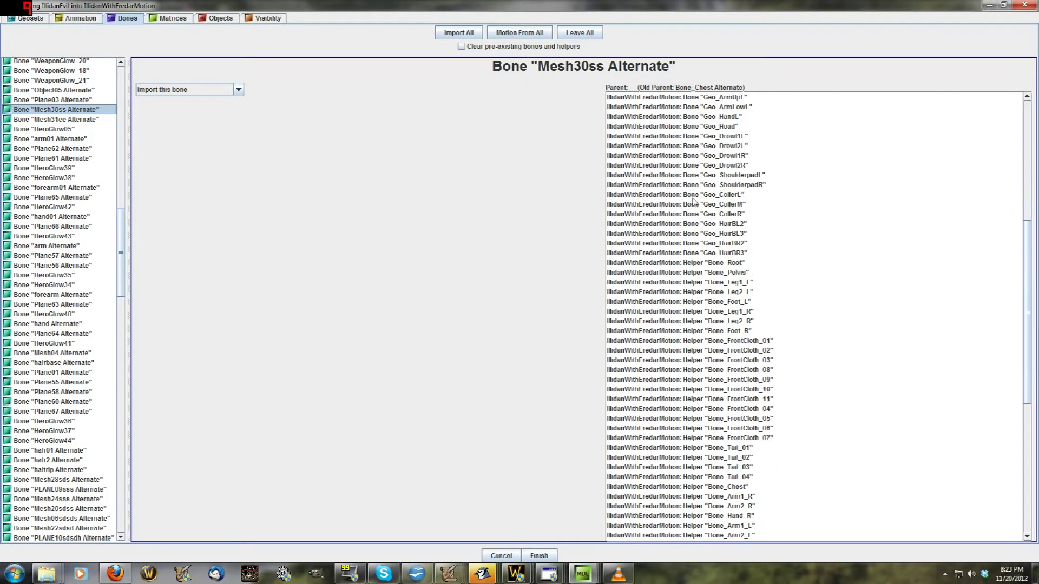
scroll(701, 206, down, 4)
click(744, 313)
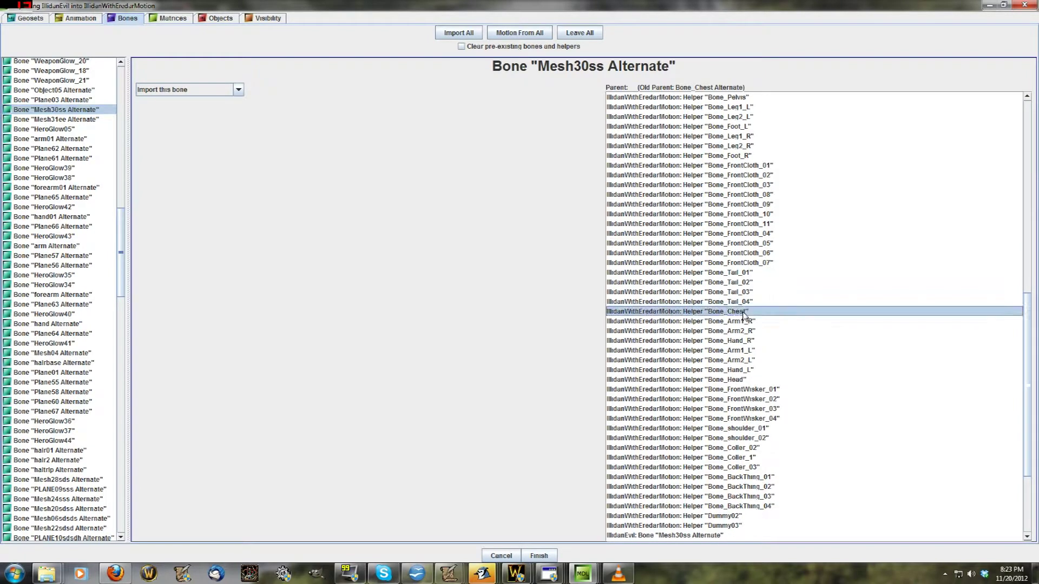
Step: Set the parent of the Mesh31ee Alternate bone to Bone_Chest as well and recheck both bones' parents
click(94, 120)
scroll(788, 332, up, 5)
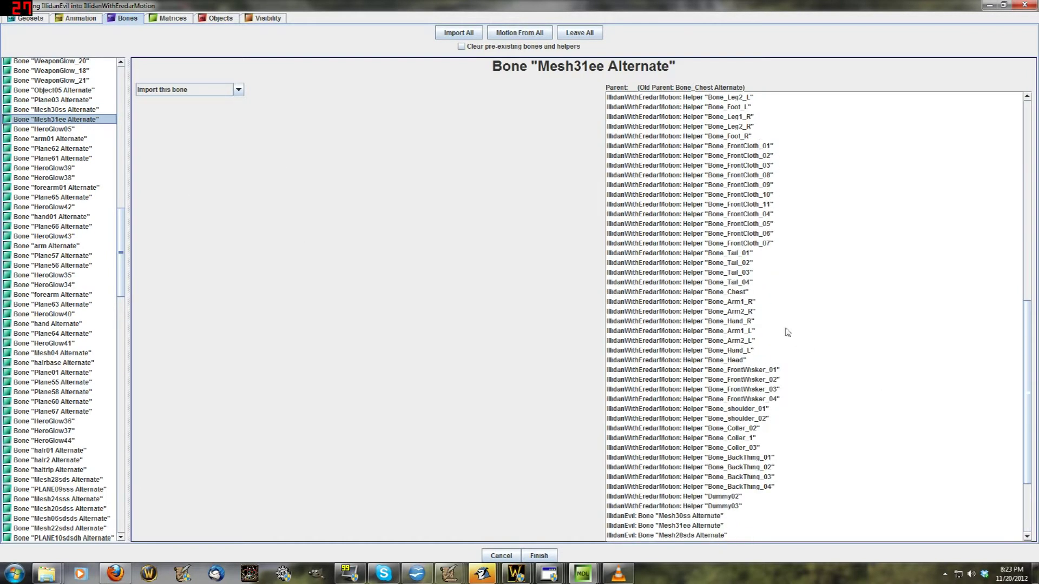
click(750, 292)
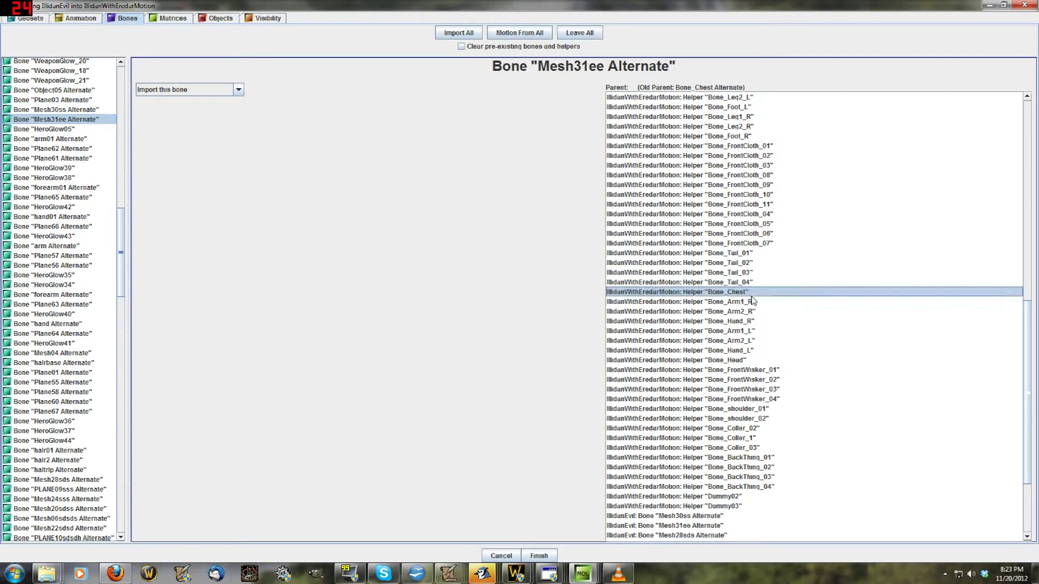
click(61, 110)
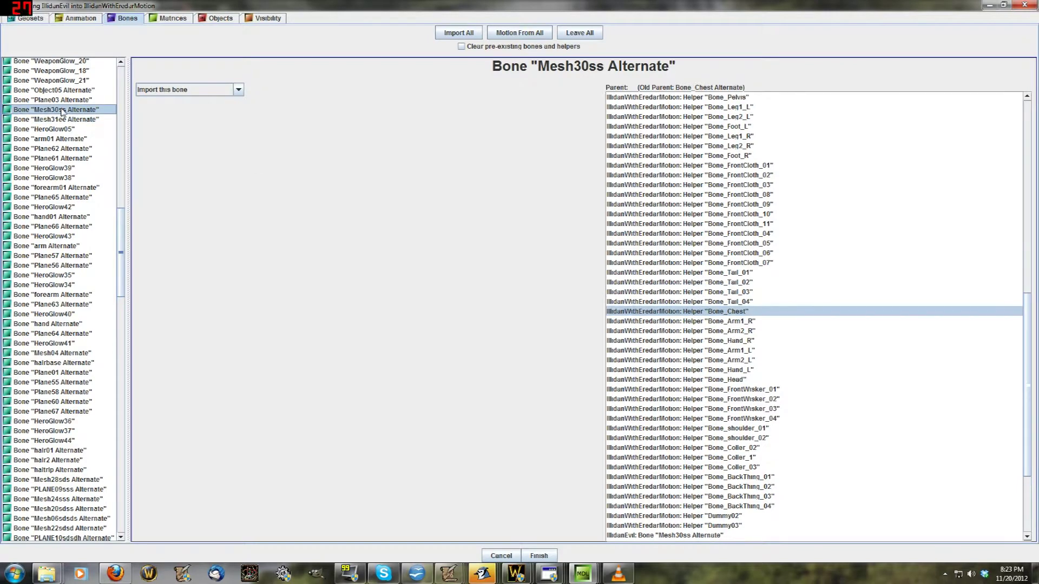
click(91, 120)
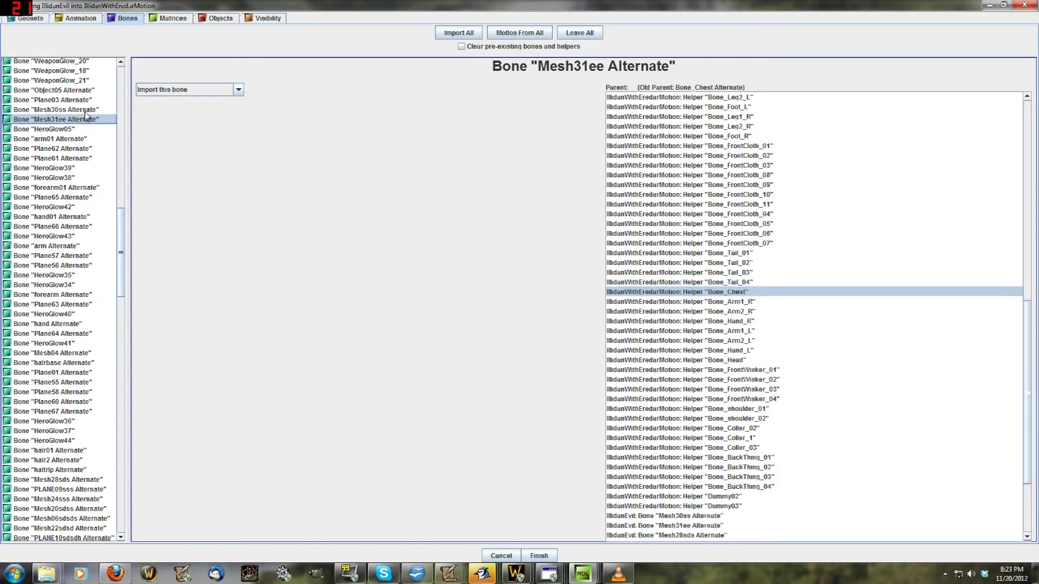
click(84, 110)
Step: Look over the matrices and the importable attachments, particle emitters, event objects and collision shapes
click(176, 18)
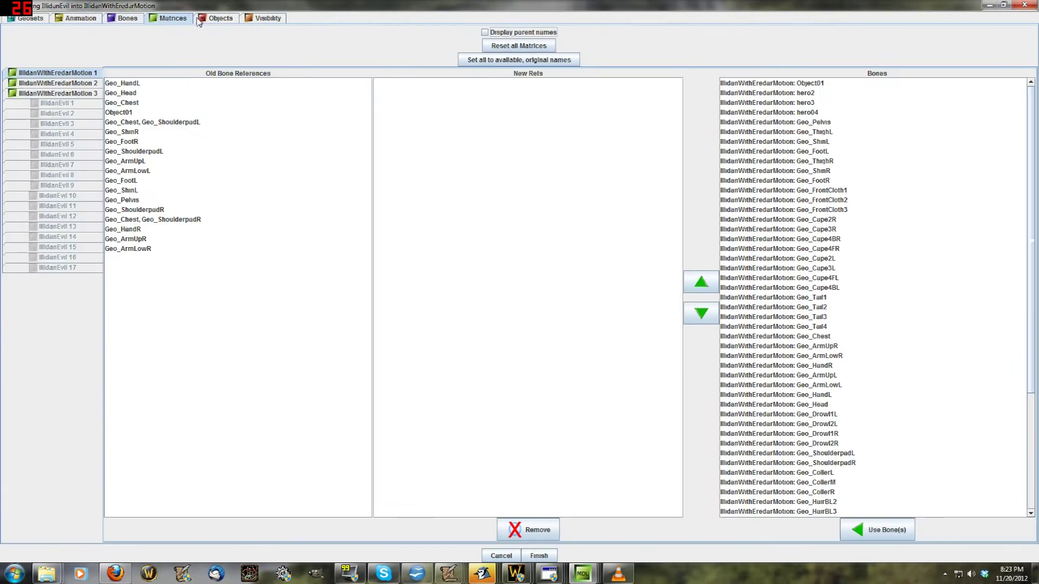
click(212, 20)
click(97, 98)
click(124, 244)
click(121, 332)
click(121, 342)
click(122, 352)
click(122, 361)
click(121, 391)
click(114, 478)
click(114, 497)
click(110, 264)
click(102, 148)
click(100, 98)
click(100, 69)
click(100, 59)
click(100, 118)
click(100, 108)
click(103, 196)
click(102, 98)
click(103, 79)
click(103, 138)
click(106, 128)
click(100, 79)
click(100, 70)
click(103, 108)
click(107, 128)
click(102, 108)
click(100, 79)
click(100, 89)
click(102, 108)
click(103, 118)
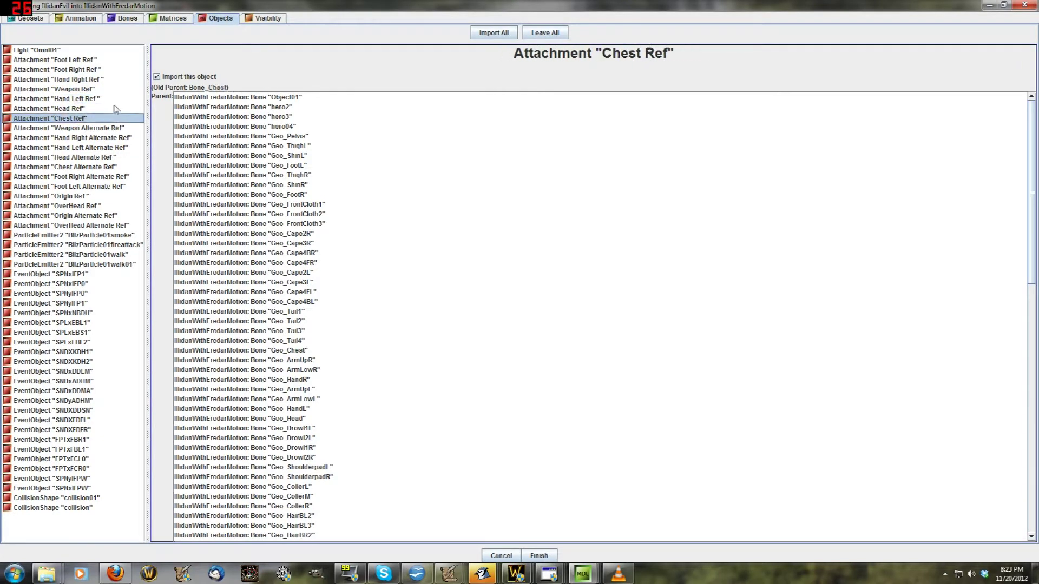
Step: Exclude all IllidanEvil objects from the import
click(103, 69)
click(103, 60)
click(545, 33)
Step: Review the visibility settings of the existing components and the IllidanEvil layers, and check the geoset import list
click(258, 19)
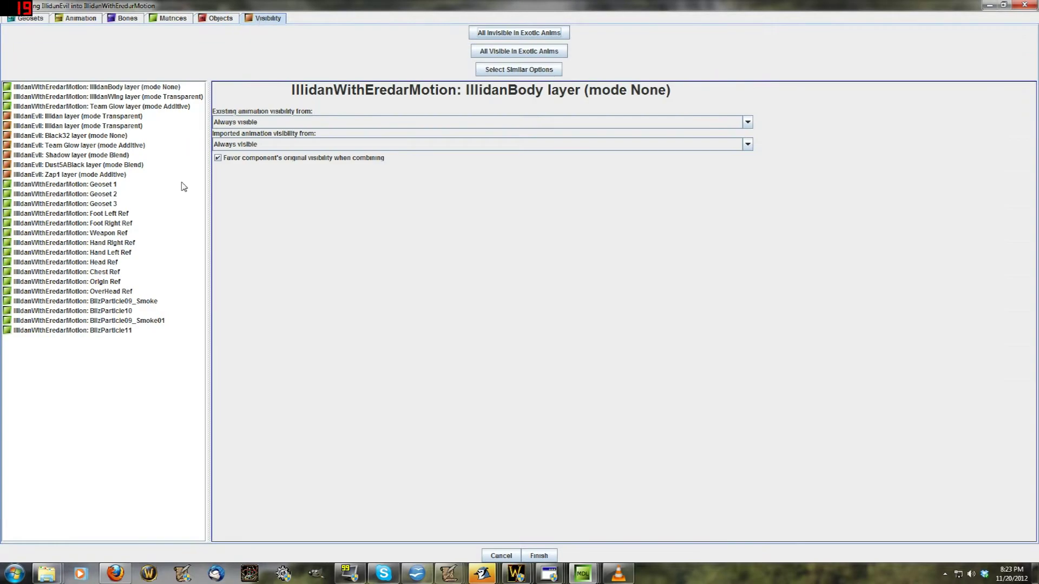
click(144, 232)
click(142, 194)
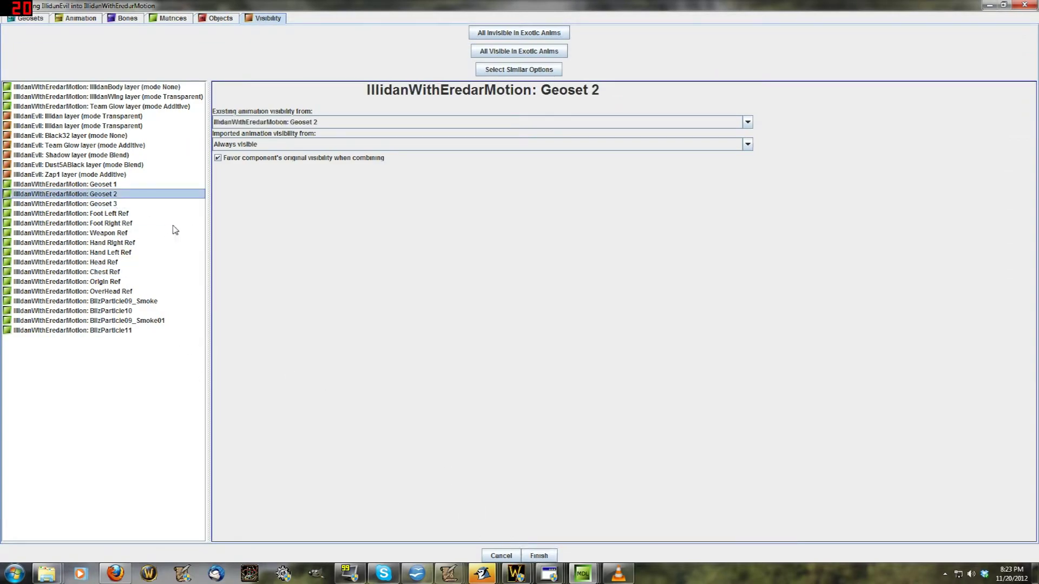
click(33, 20)
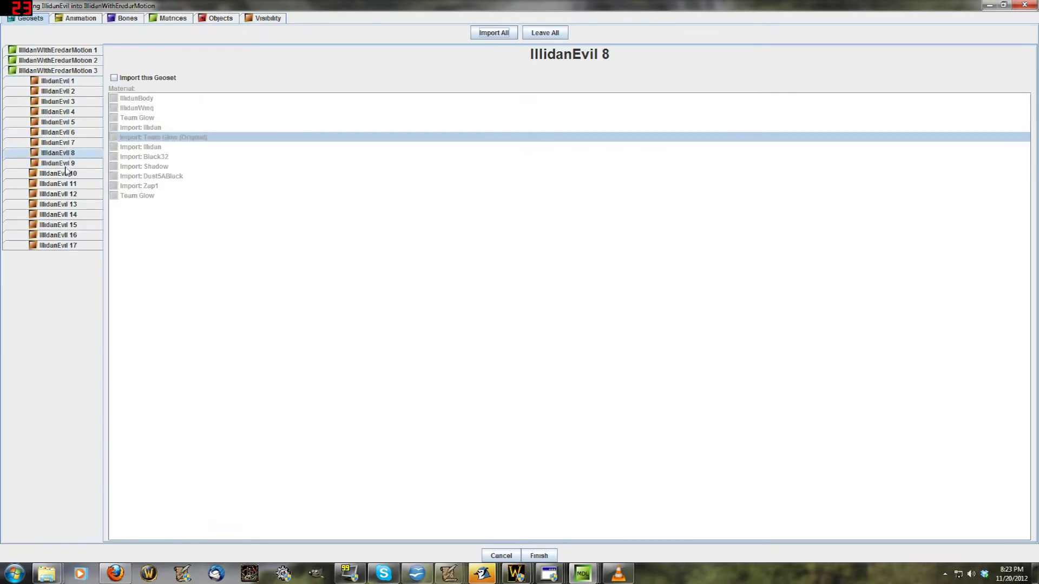
click(269, 18)
click(95, 137)
drag(95, 139, 92, 116)
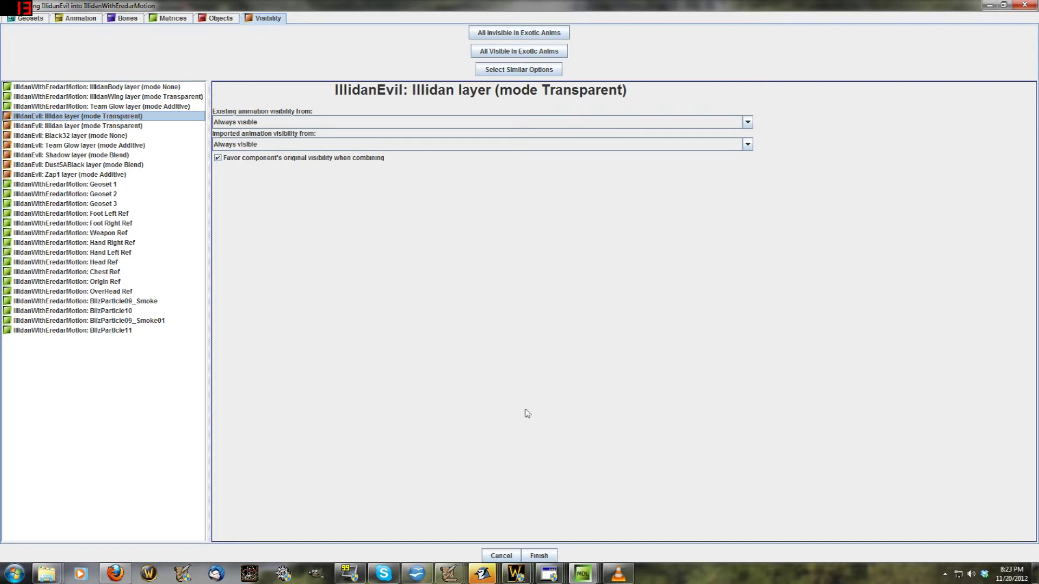
click(123, 175)
click(144, 135)
click(152, 127)
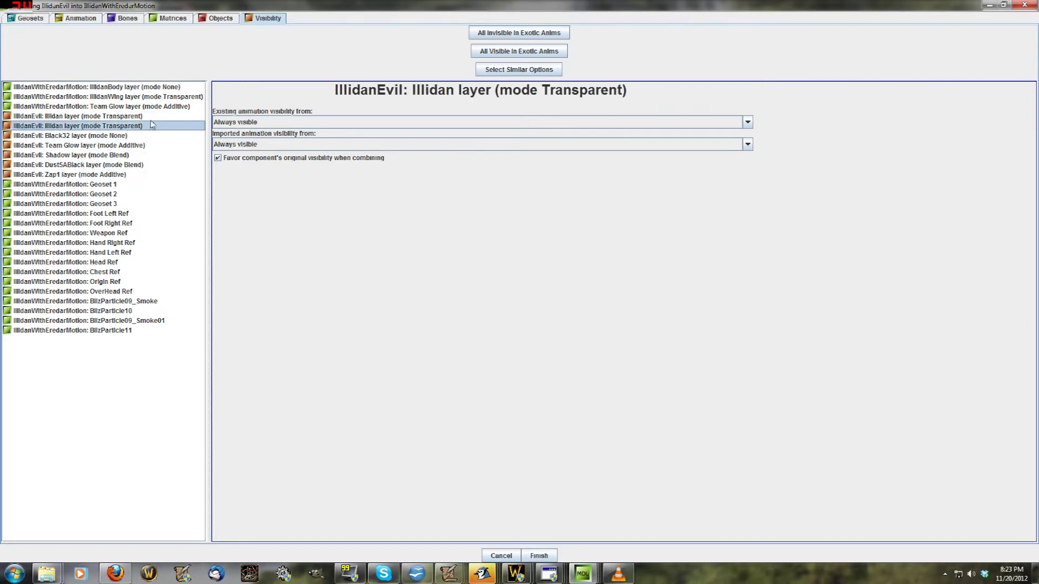
Step: Take the existing animation visibility of the first IllidanEvil Illidan layer from IllidanWithEredarMotion: BlizParticle11
click(141, 115)
click(281, 122)
click(280, 183)
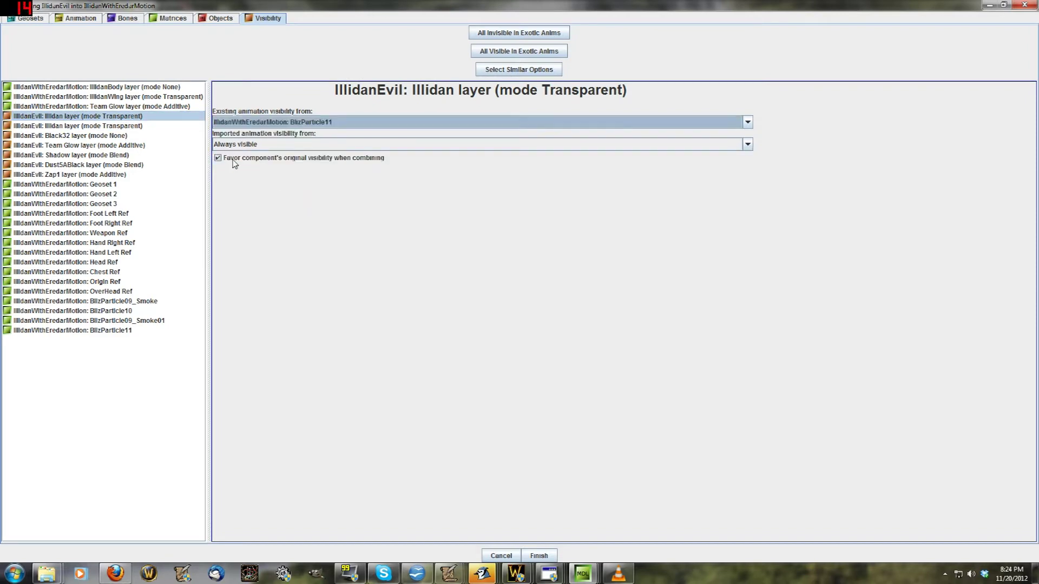
Step: Check the visibility of the other IllidanEvil layers and finish the import
click(168, 126)
click(168, 135)
click(168, 155)
click(170, 164)
click(174, 175)
click(171, 155)
click(167, 117)
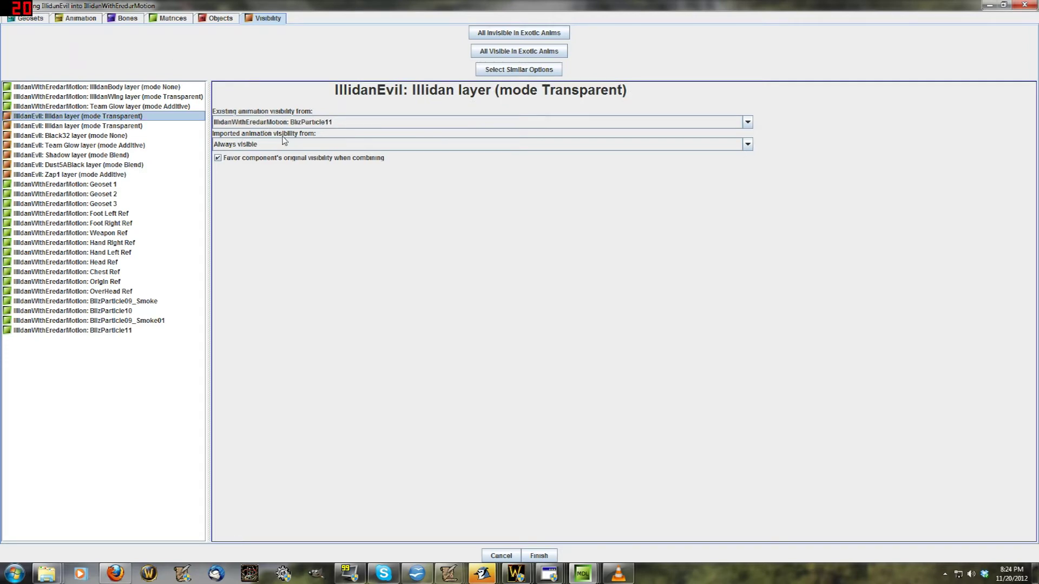
click(539, 556)
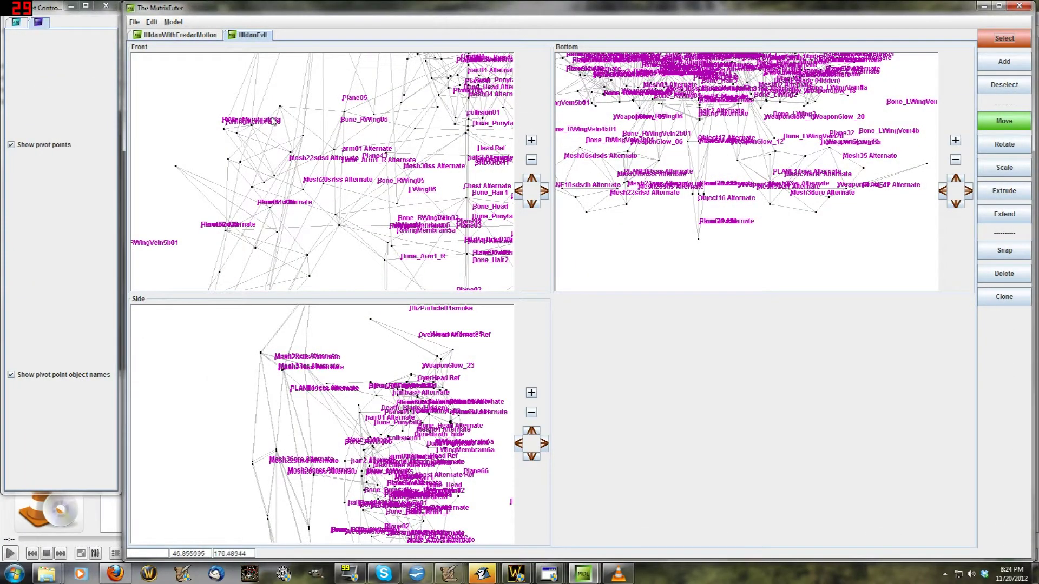
Step: Examine where the imported mesh bones lie relative to the wings in the front and side views of IllidanWithEredarMotion
scroll(273, 122, down, 5)
scroll(324, 173, down, 4)
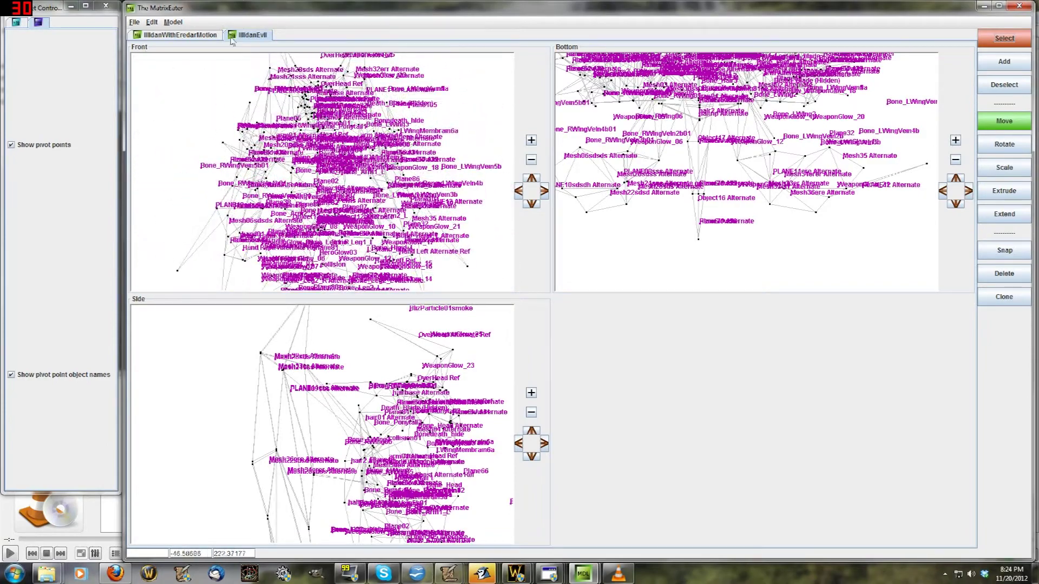
click(205, 36)
scroll(289, 143, up, 4)
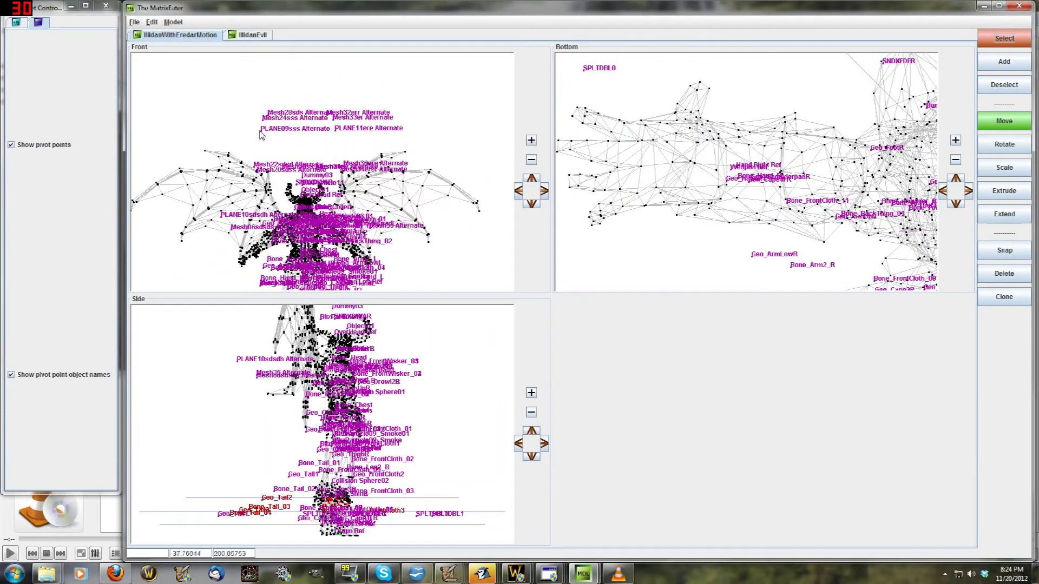
scroll(283, 378, up, 3)
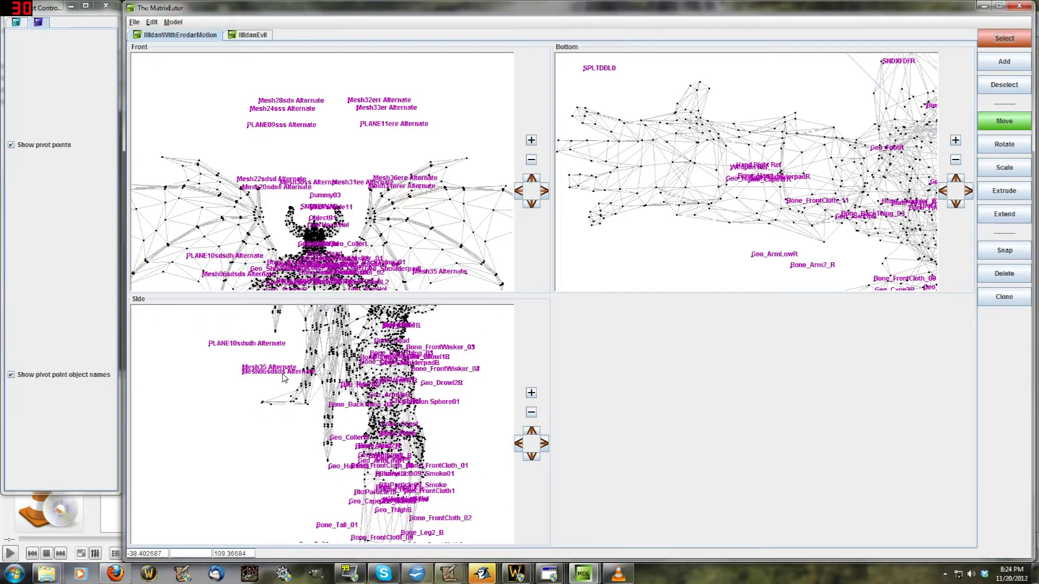
scroll(322, 157, down, 3)
scroll(323, 156, up, 6)
scroll(336, 155, down, 3)
scroll(334, 155, up, 3)
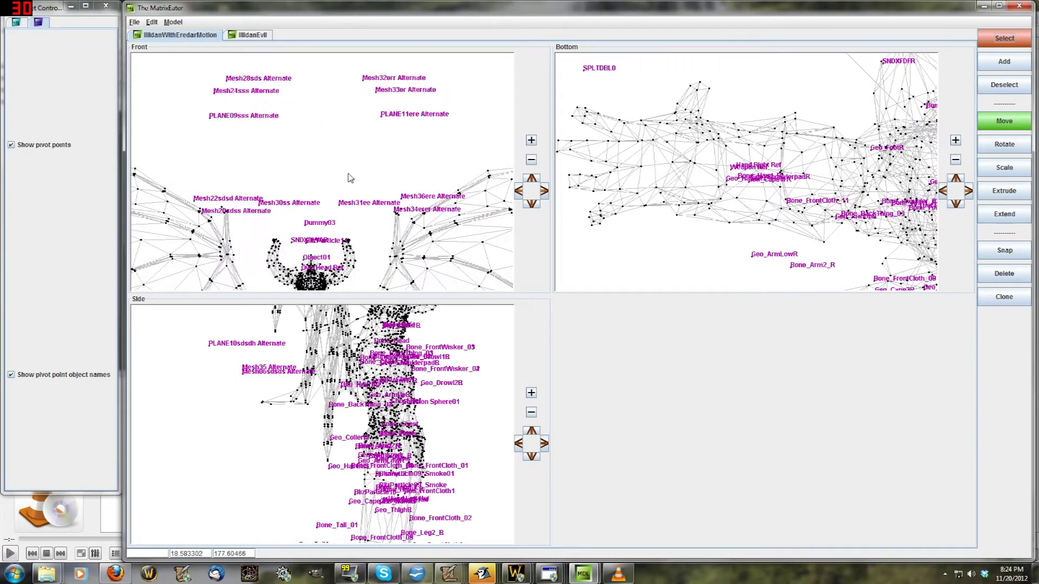
scroll(348, 178, down, 2)
scroll(347, 177, up, 2)
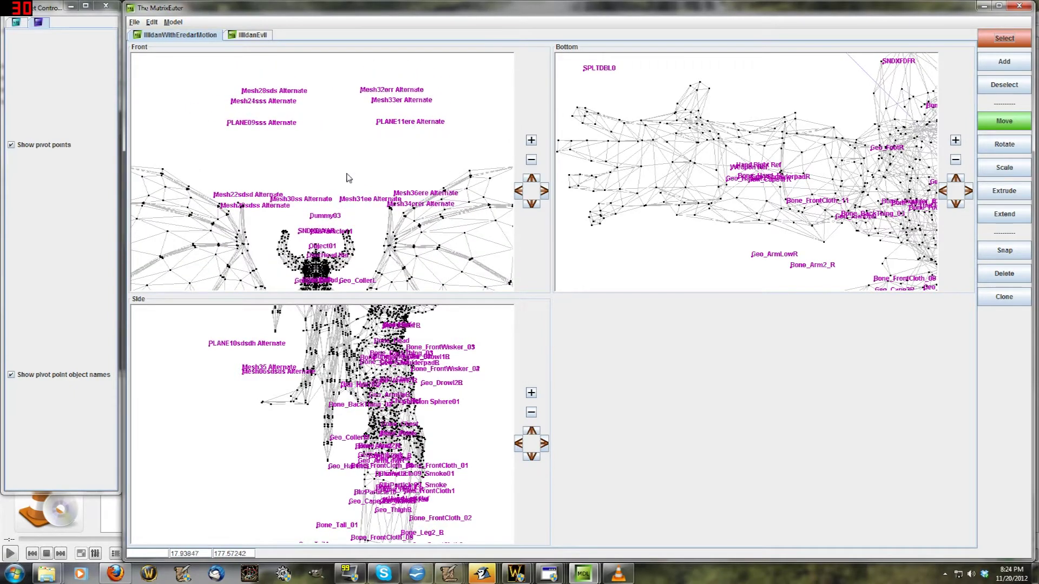
scroll(347, 177, down, 5)
scroll(348, 177, up, 6)
scroll(360, 414, up, 3)
middle_drag(359, 409, 321, 539)
scroll(332, 350, up, 5)
scroll(331, 350, down, 5)
middle_drag(321, 333, 329, 486)
scroll(277, 397, up, 7)
scroll(277, 398, down, 5)
scroll(277, 398, down, 5)
middle_drag(328, 382, 344, 356)
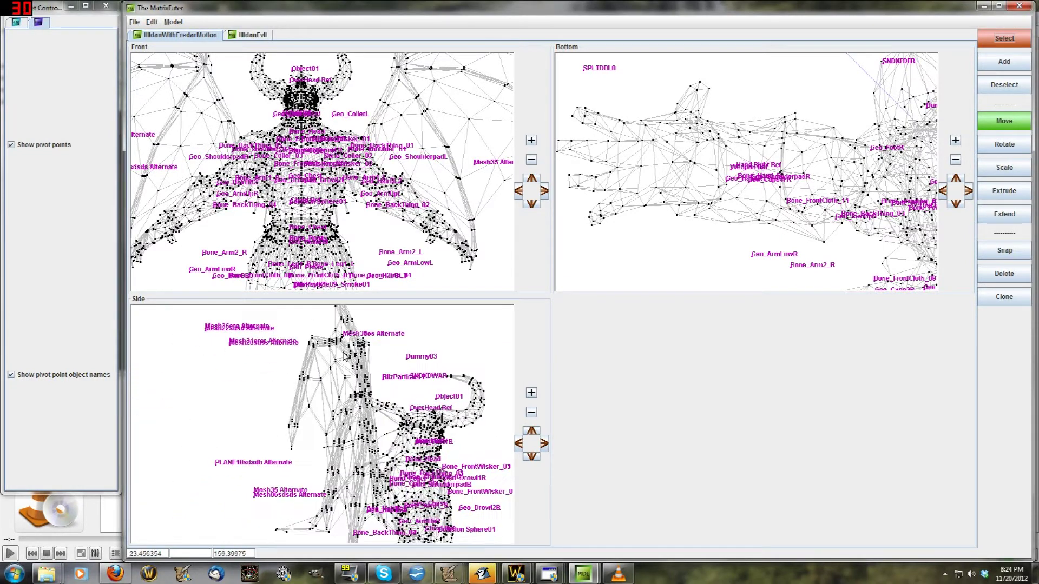
scroll(344, 356, down, 4)
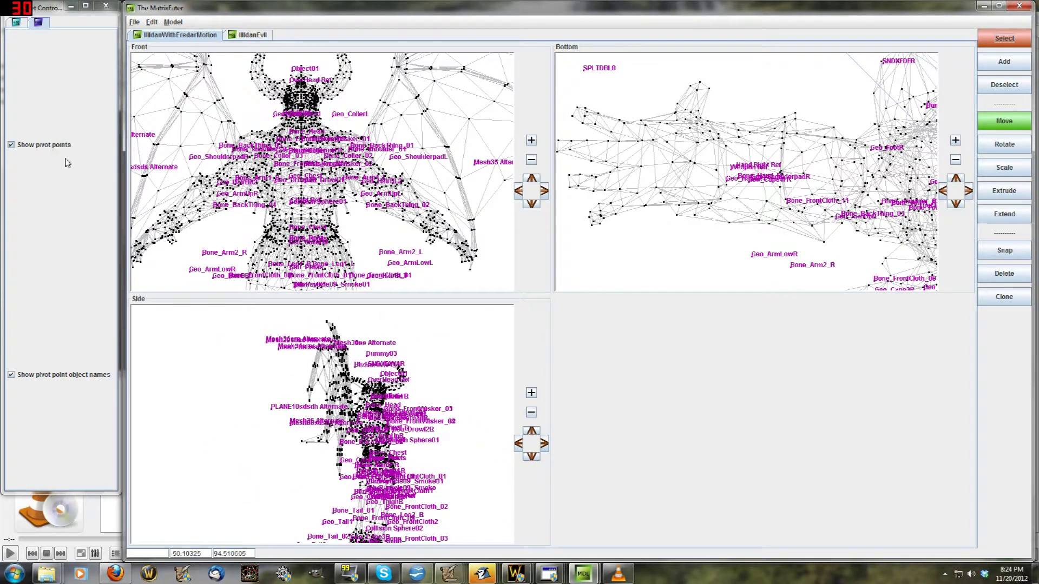
Step: Make Geosets 1 and 2 of IllidanWithEredarMotion non-editable while keeping them visible
click(16, 22)
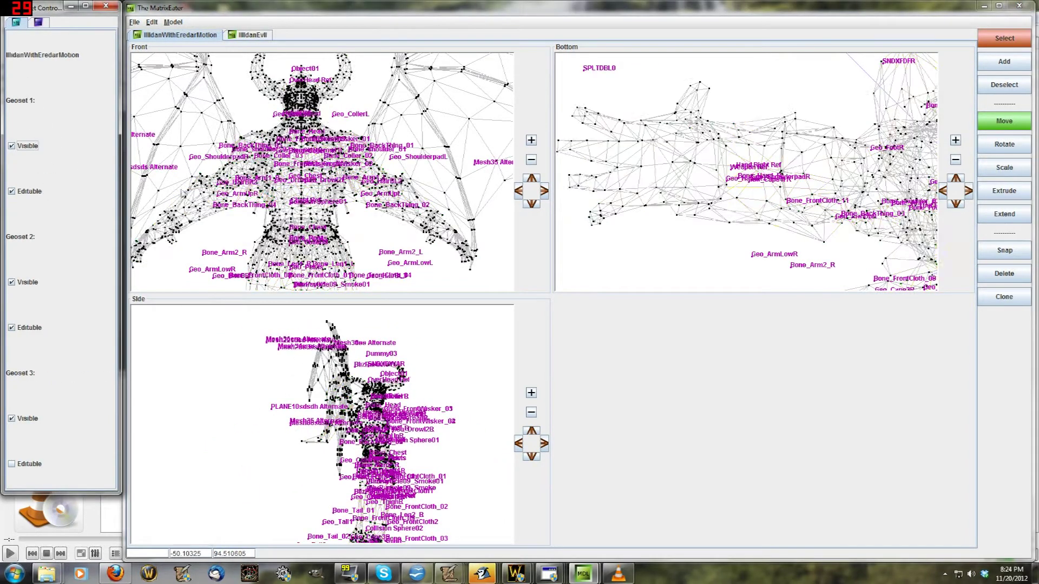
scroll(243, 184, down, 3)
click(244, 36)
click(197, 38)
scroll(245, 186, down, 4)
scroll(246, 186, down, 1)
middle_drag(245, 185, 260, 160)
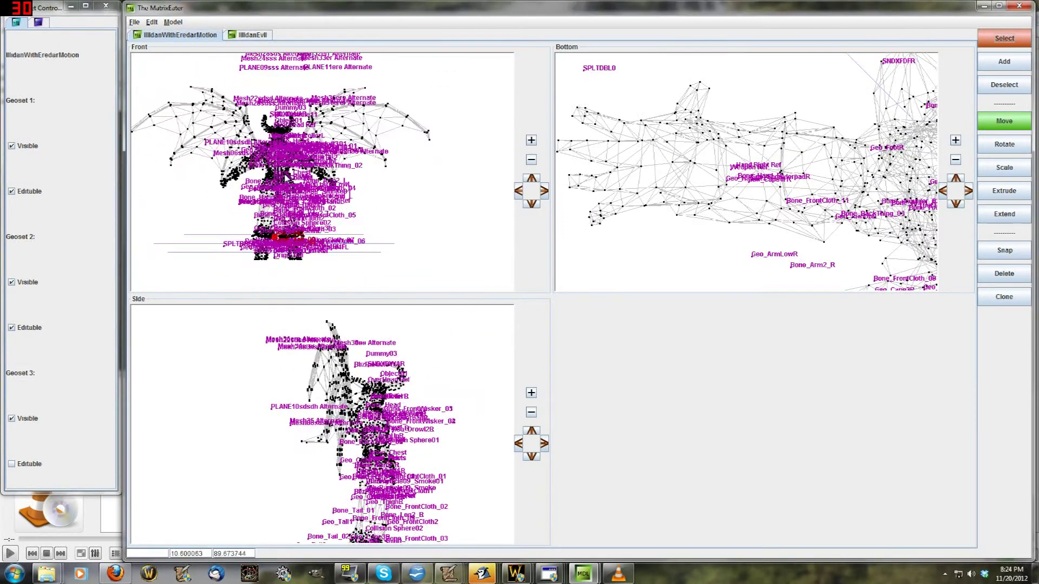
click(27, 191)
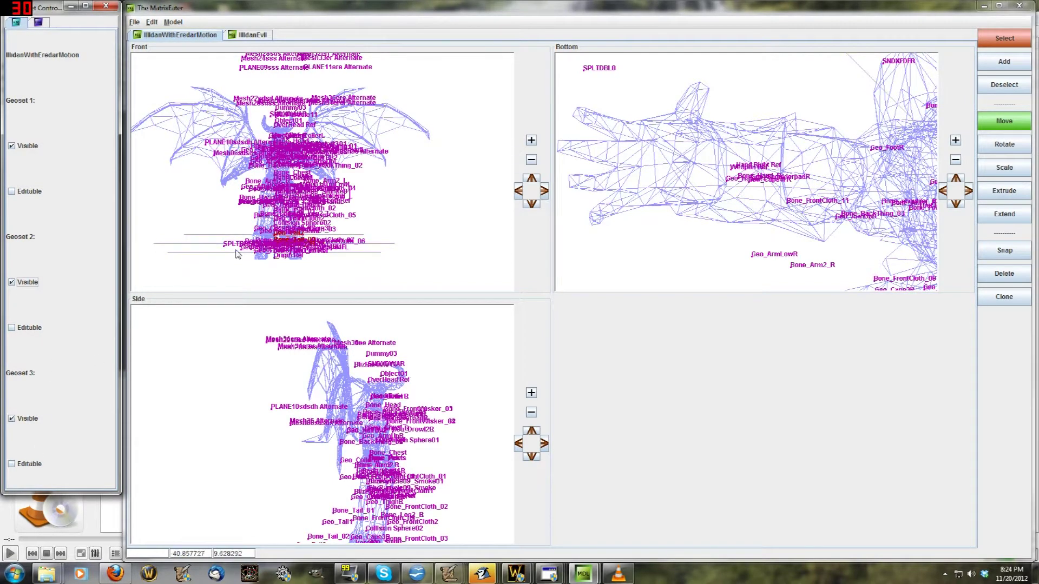
Step: Select the imported bones around the wing tops plus PLANE10sdsdh, Mesh35 and Mesh06sdsds Alternate in the side view
scroll(308, 345, up, 3)
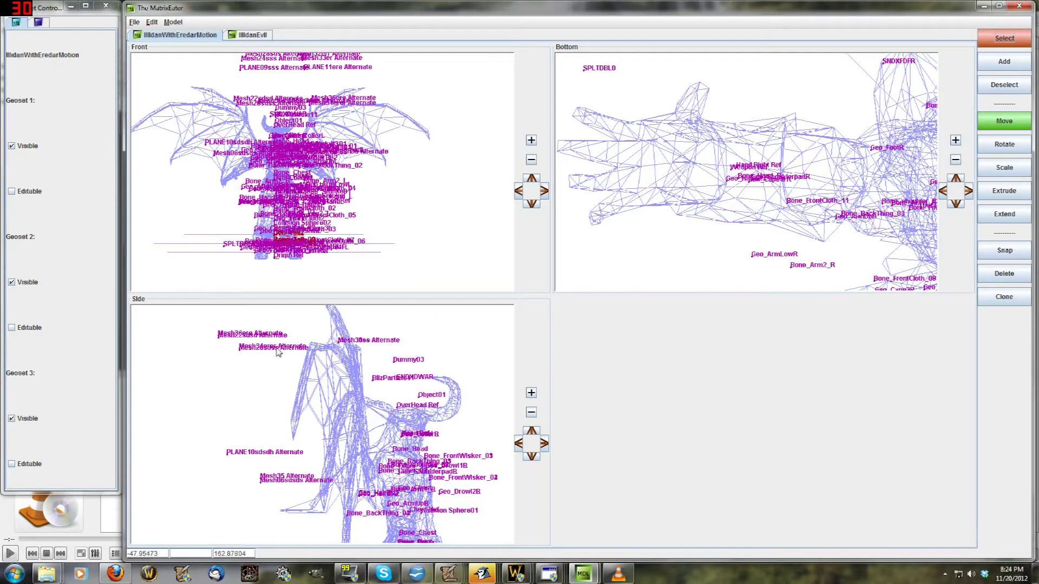
drag(226, 339, 354, 382)
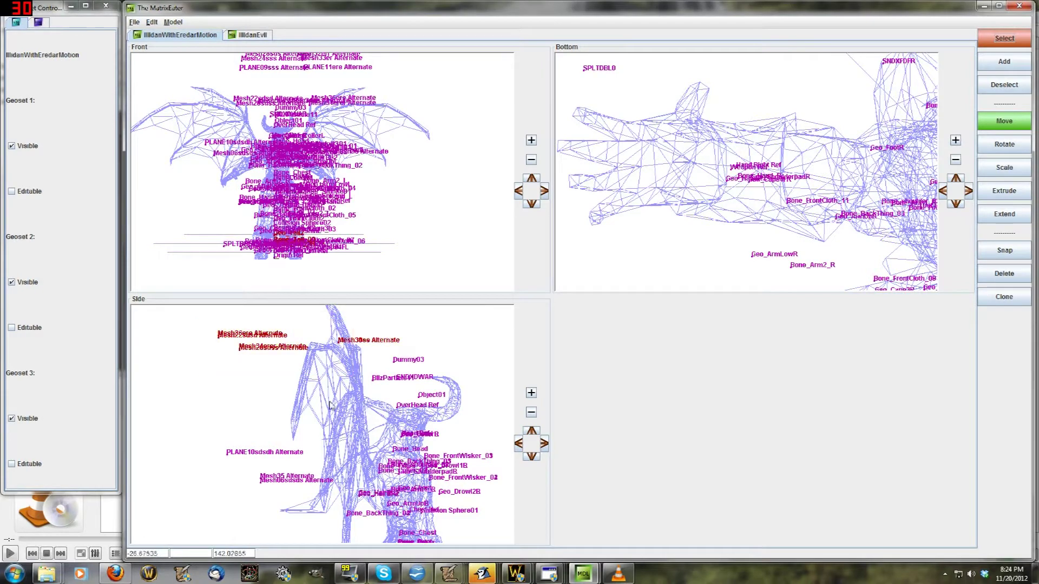
scroll(327, 414, up, 2)
middle_drag(308, 432, 310, 365)
shift+drag(210, 356, 277, 439)
shift+drag(160, 359, 232, 414)
scroll(282, 86, up, 3)
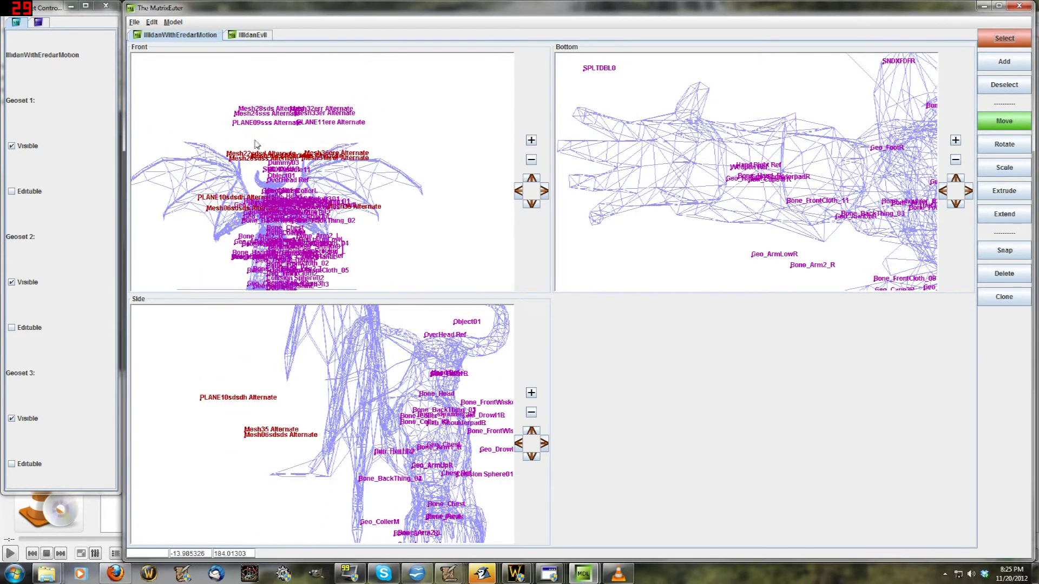
Step: Add the Mesh32err, Mesh33er and PLANE11ere Alternate bones above the model to the selection
shift+drag(240, 84, 365, 154)
scroll(324, 160, down, 3)
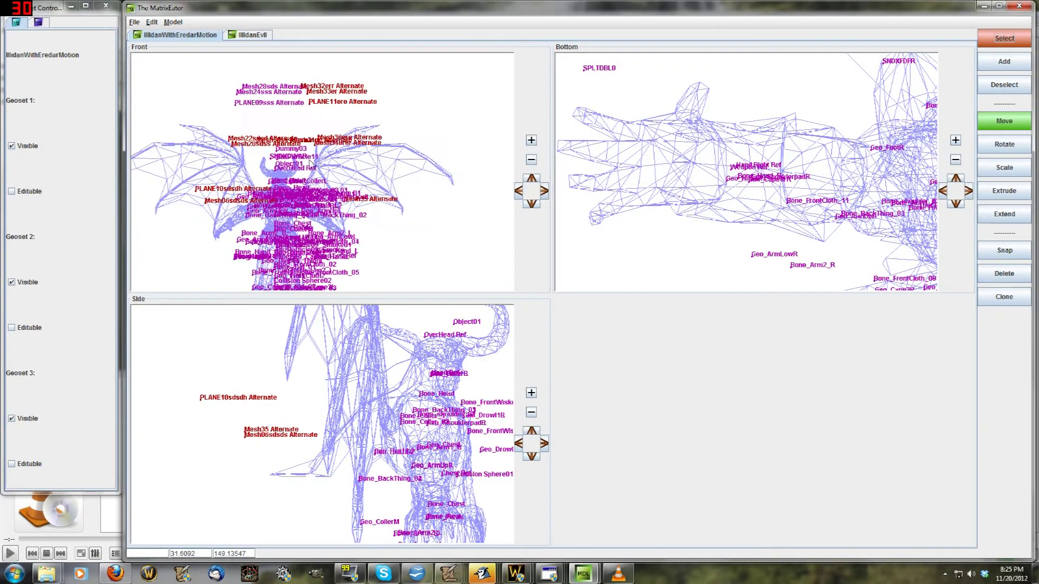
scroll(696, 172, down, 2)
scroll(696, 172, down, 5)
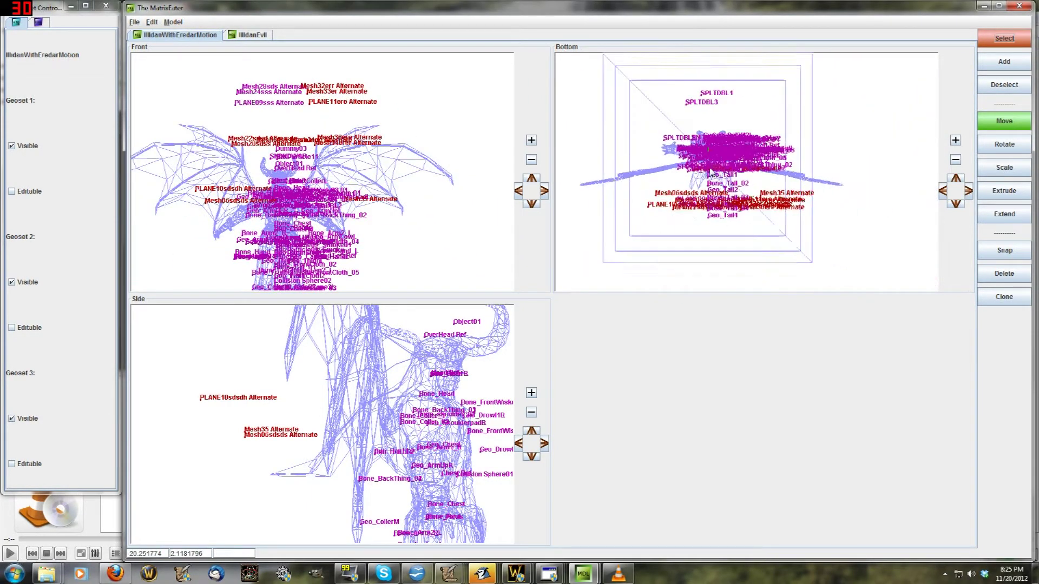
click(1000, 127)
right_drag(281, 144, 281, 156)
key(ctrl+z)
Step: Add the Mesh28sds, Mesh24sss and PLANE09sss Alternate bones to the selection and move all selected bones down onto the wings
shift+drag(202, 76, 261, 117)
right_drag(299, 145, 298, 205)
scroll(297, 202, down, 2)
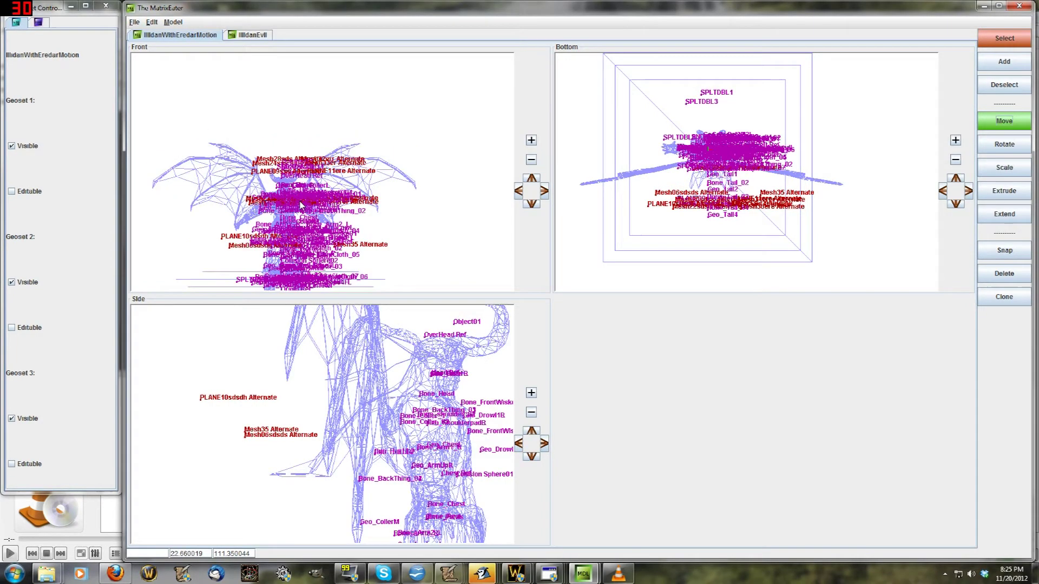
Step: Move the PLANE10sdsdh and Mesh06sdsds Alternate bones together, and the Mesh35 Alternate bone separately, upward and outward onto the wings
middle_drag(286, 201, 293, 171)
scroll(292, 170, up, 3)
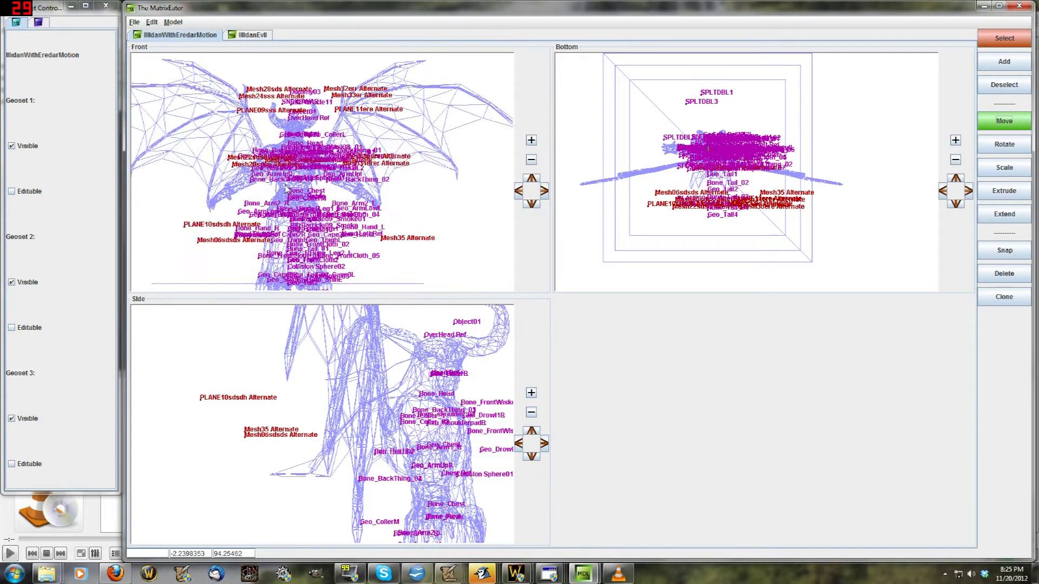
scroll(293, 170, up, 2)
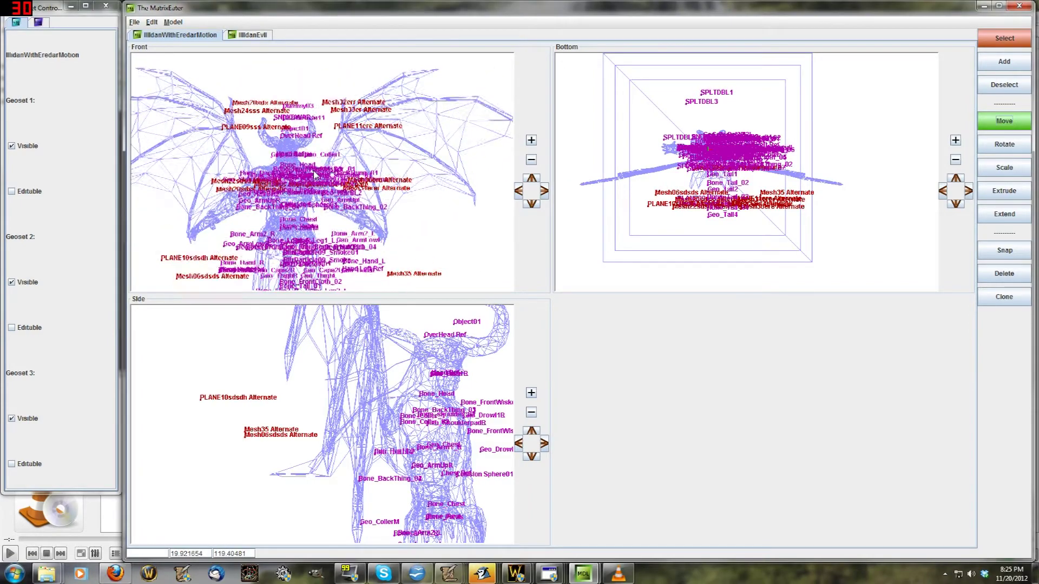
scroll(315, 174, up, 7)
scroll(315, 174, down, 3)
scroll(315, 173, up, 4)
scroll(324, 178, down, 1)
scroll(371, 202, down, 4)
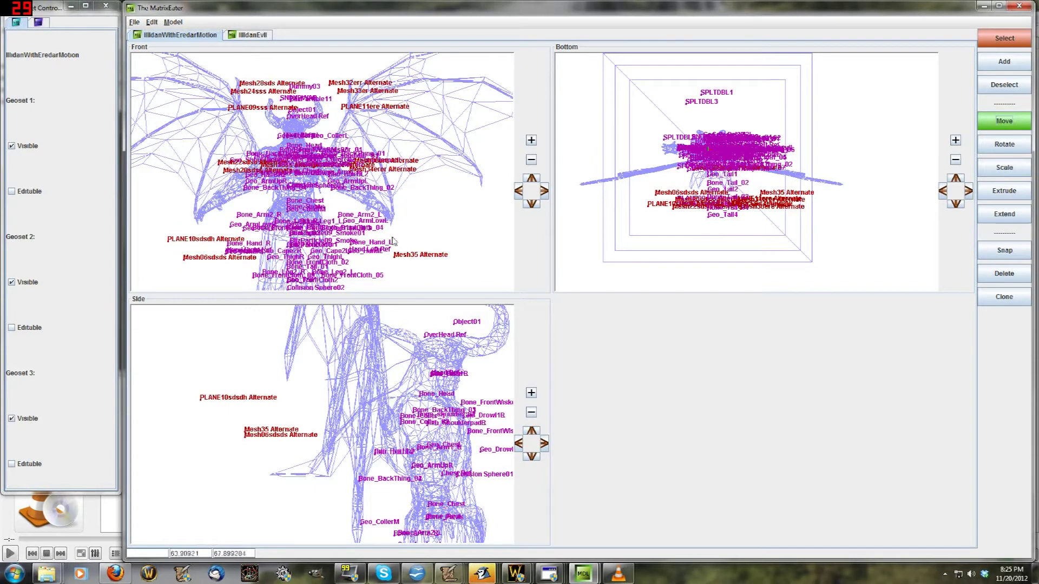
drag(401, 272, 464, 162)
drag(165, 234, 199, 270)
scroll(199, 271, down, 3)
middle_drag(200, 271, 229, 268)
right_drag(268, 274, 238, 198)
scroll(272, 188, up, 5)
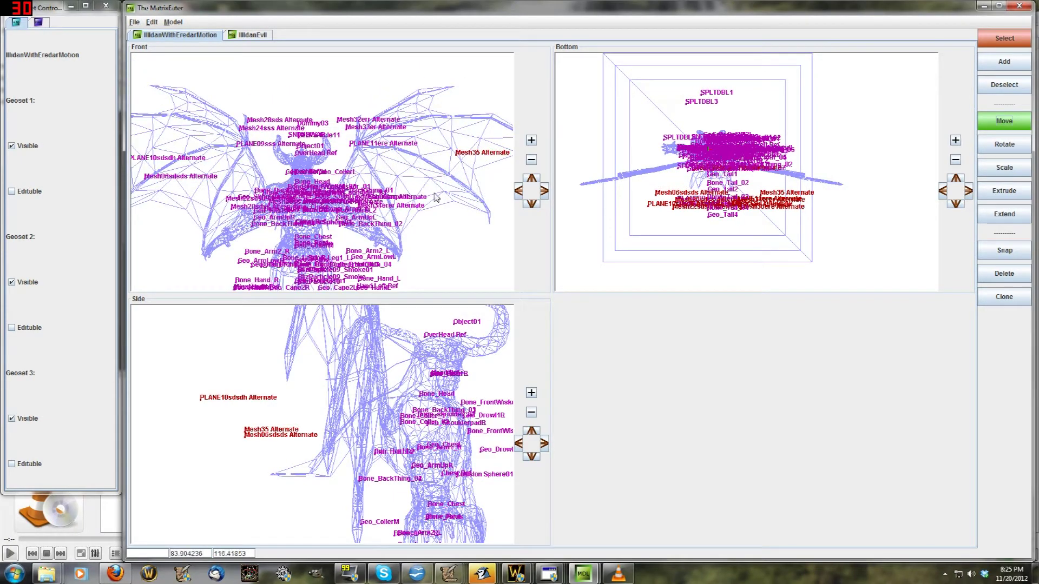
Step: Make Geosets 1 and 2 of IllidanWithEredarMotion editable again
click(29, 191)
click(29, 191)
click(29, 192)
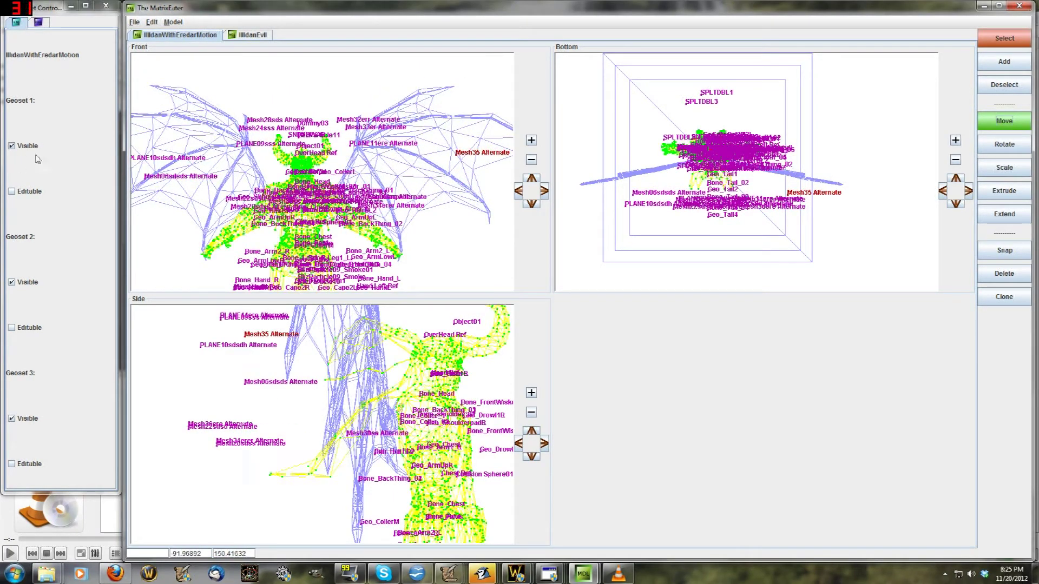
click(29, 328)
Step: Select the vertices of the wing on the Mesh32err Alternate side in the bottom view
scroll(308, 170, up, 1)
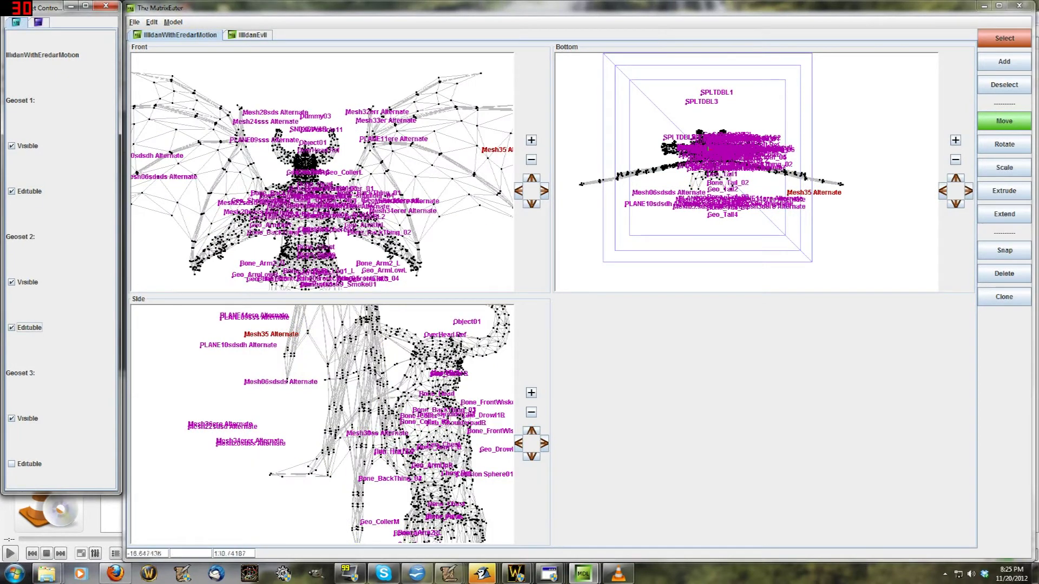
middle_drag(384, 376, 364, 400)
scroll(384, 351, up, 2)
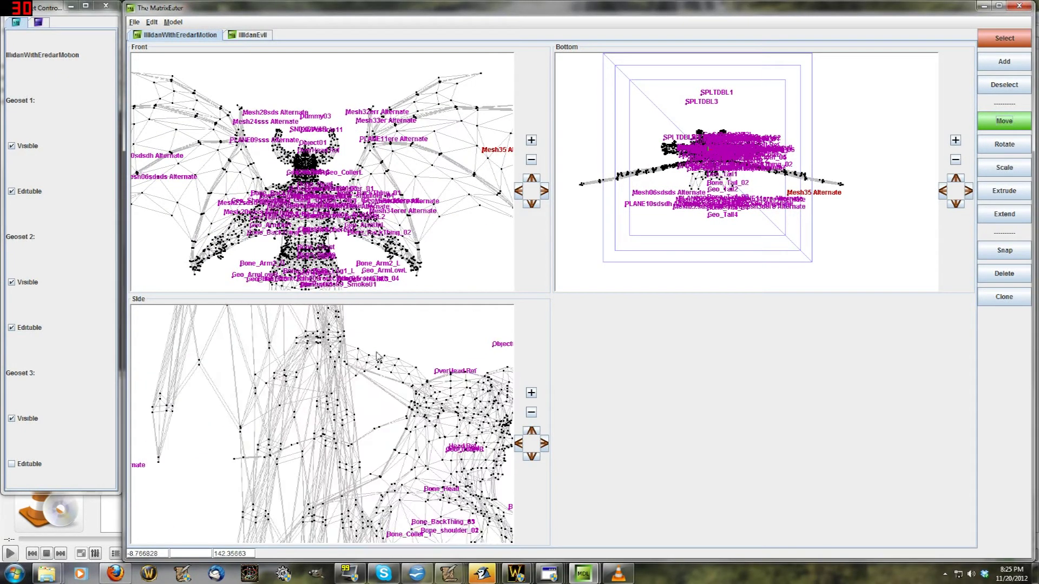
scroll(687, 184, up, 2)
scroll(741, 216, up, 2)
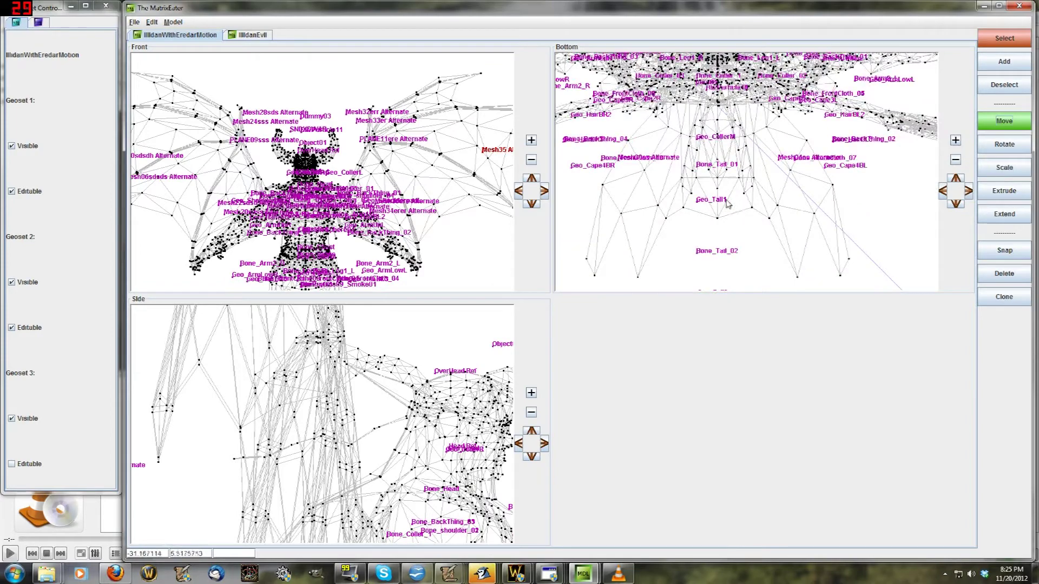
drag(649, 153, 804, 276)
drag(627, 154, 709, 264)
scroll(705, 254, down, 4)
middle_drag(877, 223, 710, 193)
drag(685, 152, 875, 254)
Step: Add the remaining vertices near that wing's root to the selection in the bottom view
scroll(728, 221, up, 4)
middle_drag(645, 183, 758, 213)
scroll(760, 212, up, 4)
shift+drag(796, 194, 629, 93)
middle_drag(629, 103, 812, 197)
scroll(811, 198, up, 1)
shift+drag(810, 245, 682, 178)
scroll(663, 183, up, 3)
middle_drag(657, 198, 745, 211)
shift+drag(813, 245, 659, 168)
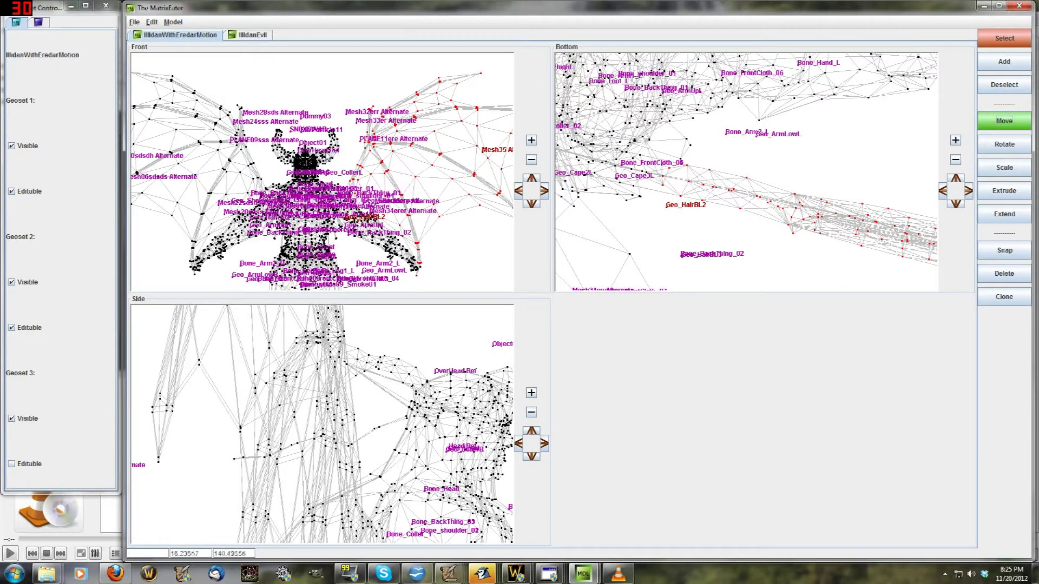
Step: Examine in the front view how the Mesh32err, Mesh33er and PLANE11ere Alternate bones line up with the selected wing vertices
scroll(324, 148, down, 3)
middle_drag(302, 147, 406, 145)
scroll(283, 125, up, 3)
scroll(440, 184, down, 3)
middle_drag(441, 183, 319, 178)
scroll(358, 142, up, 5)
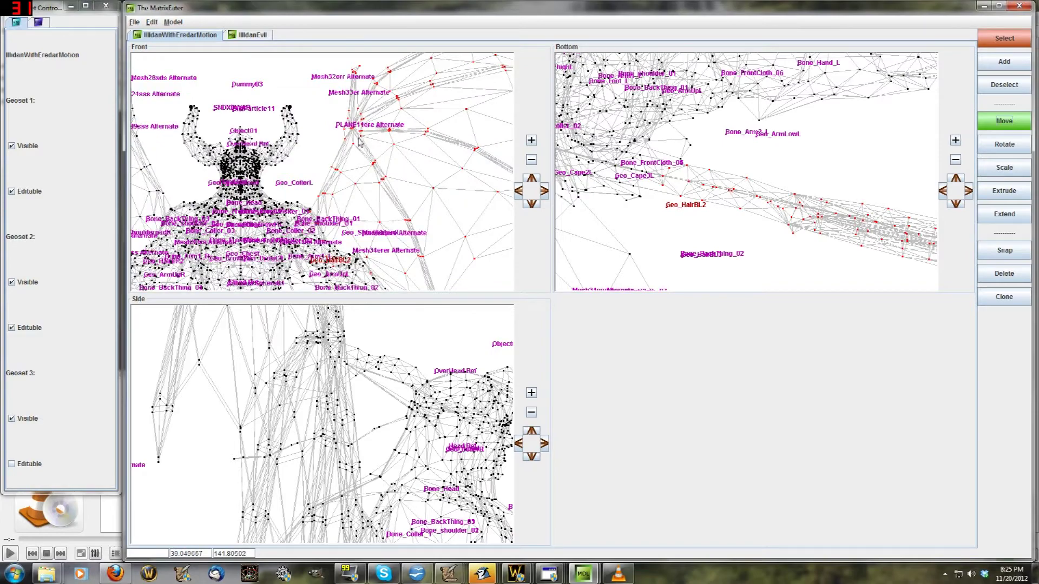
scroll(358, 142, down, 3)
scroll(360, 154, up, 3)
scroll(361, 162, down, 3)
scroll(362, 171, up, 3)
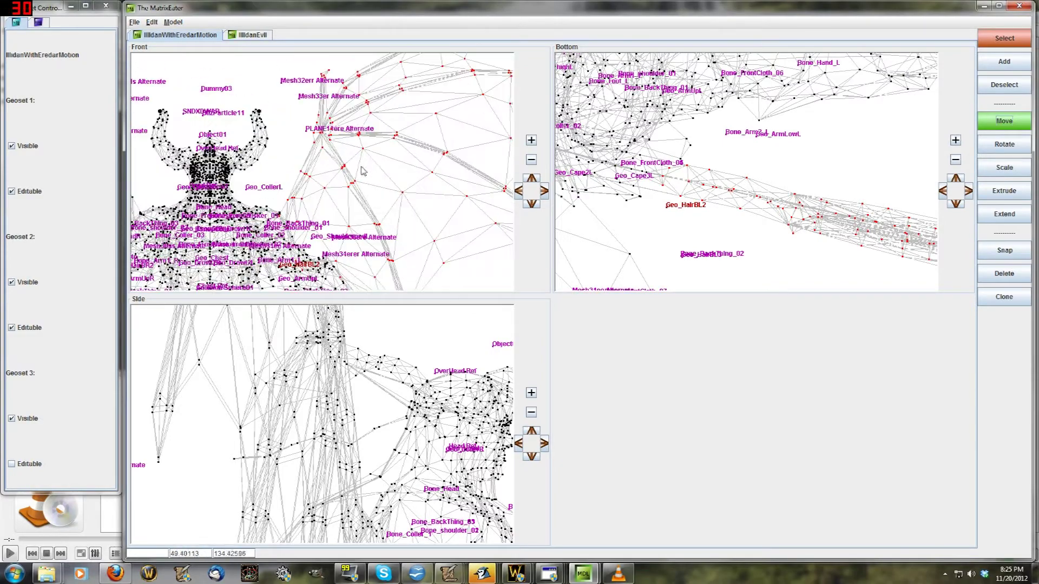
scroll(363, 171, down, 1)
scroll(337, 178, up, 1)
Step: Open Rebuild Matrix for the selected wing vertices, display the bones' parents, review the imported Mesh and PLANE bones, and cancel
right_click(346, 180)
click(366, 187)
drag(712, 195, 712, 406)
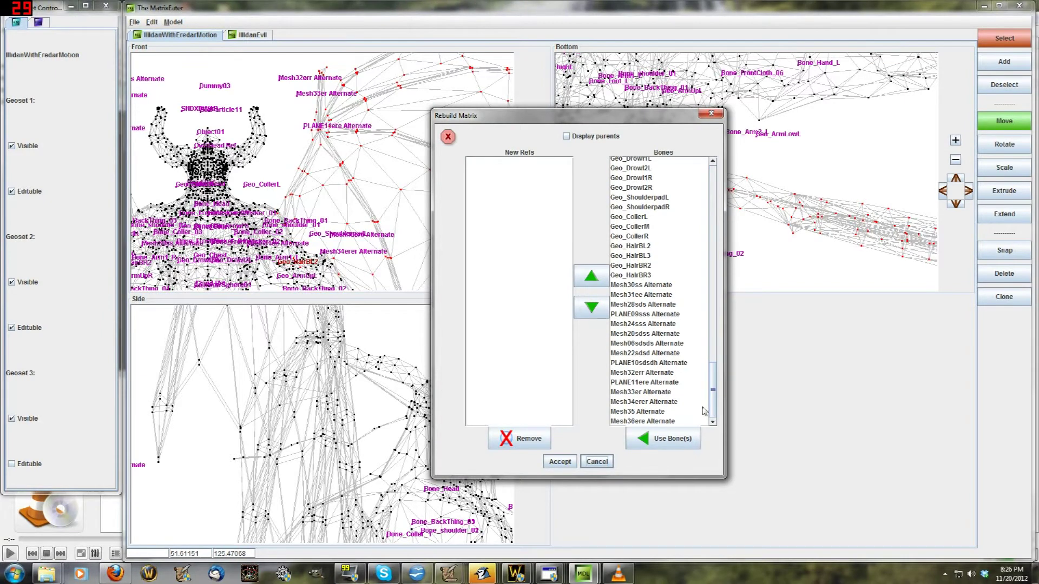
click(657, 294)
click(567, 136)
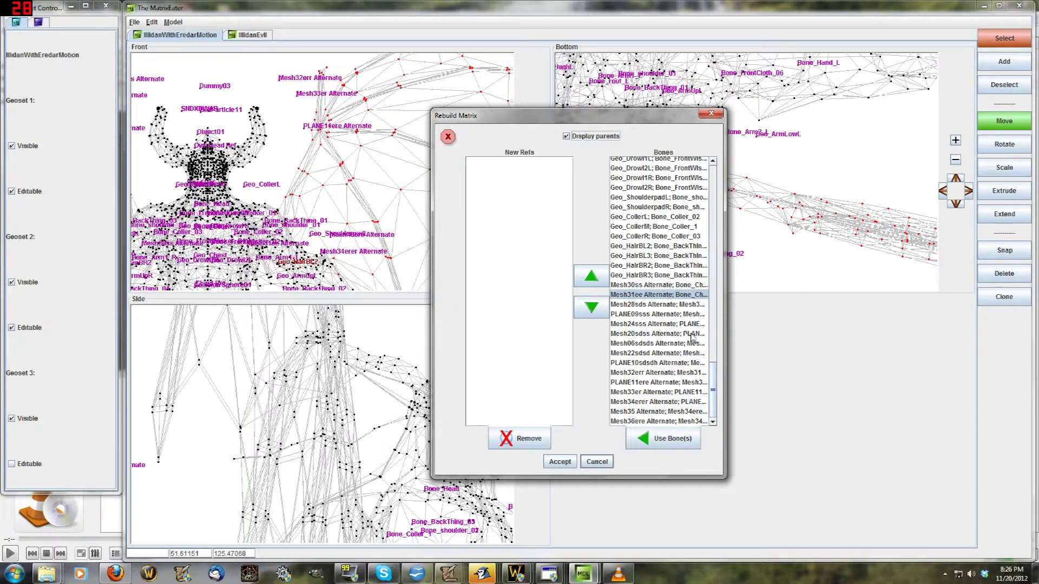
drag(668, 308, 689, 285)
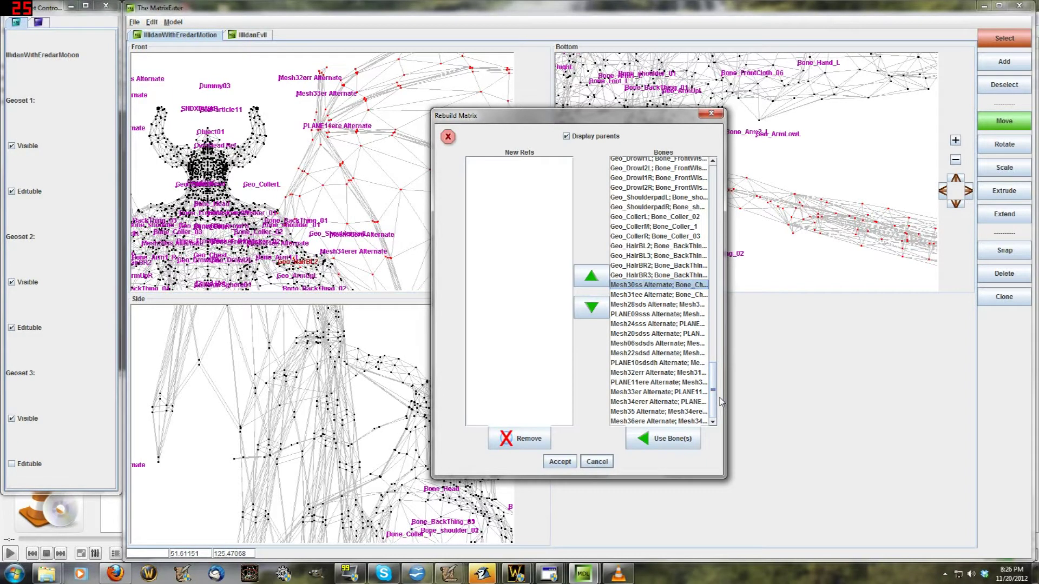
mouse_move(719, 401)
mouse_down()
mouse_move(716, 371)
mouse_move(716, 396)
mouse_up()
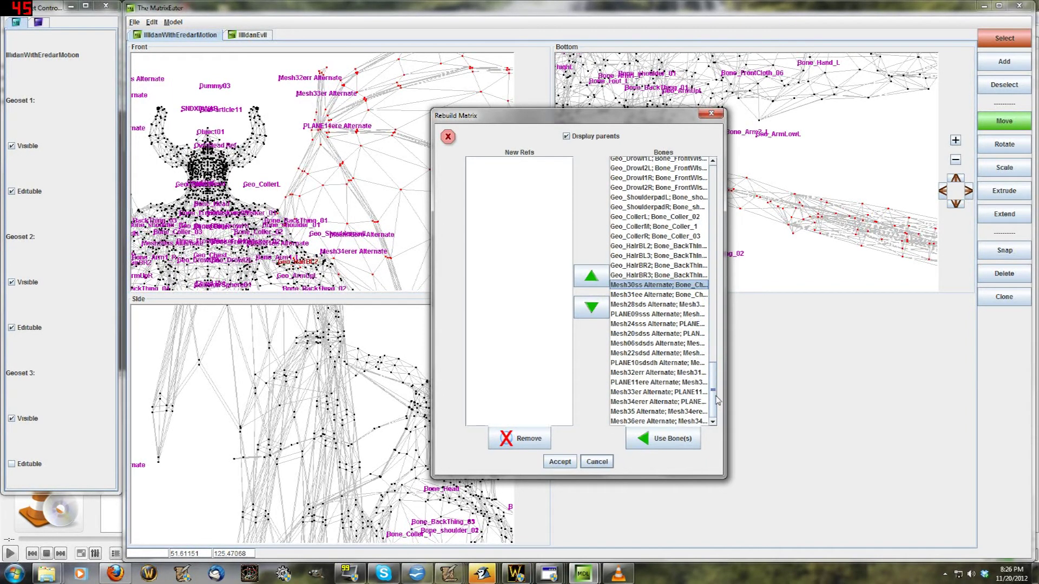
click(597, 461)
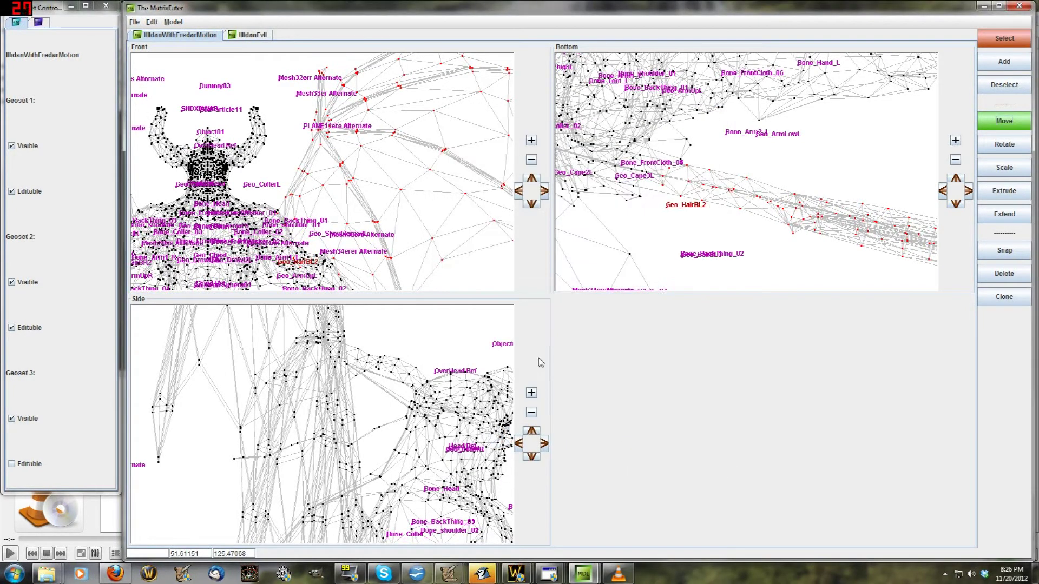
Step: Save the IllidanWithEredarMotion model and close The MatrixEater
click(134, 21)
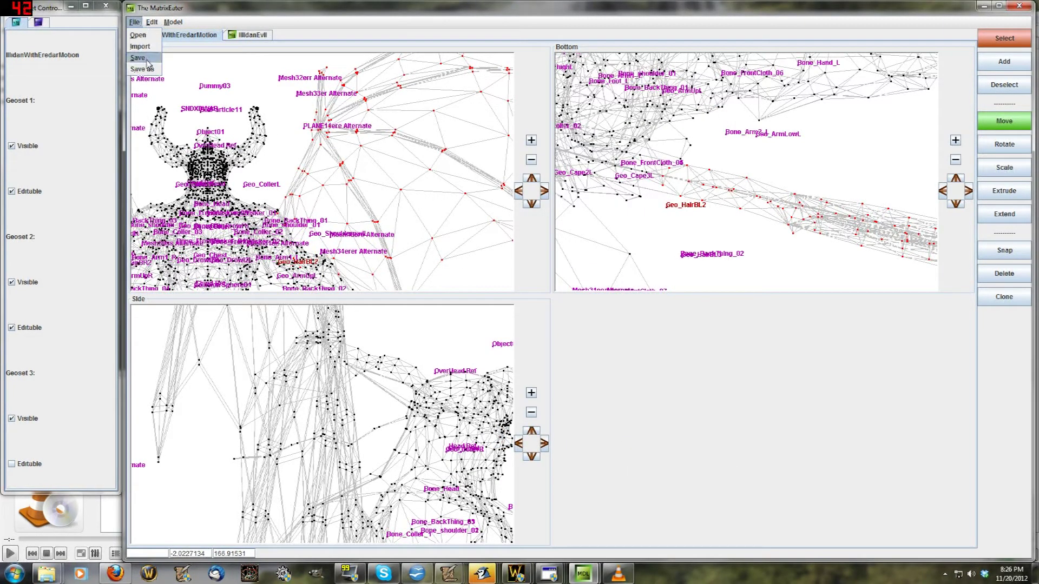
click(139, 58)
click(251, 36)
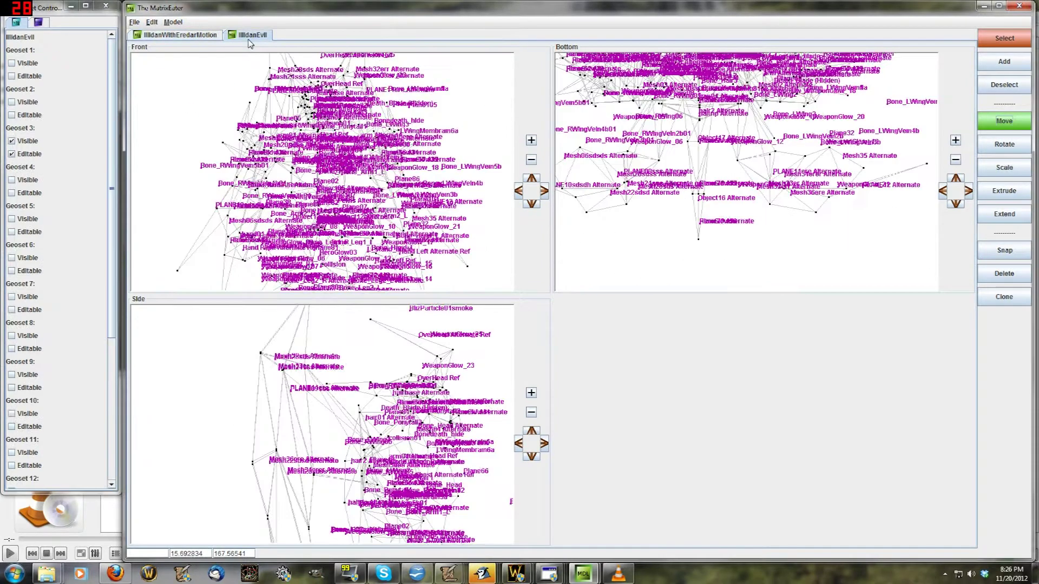
click(1019, 6)
click(576, 302)
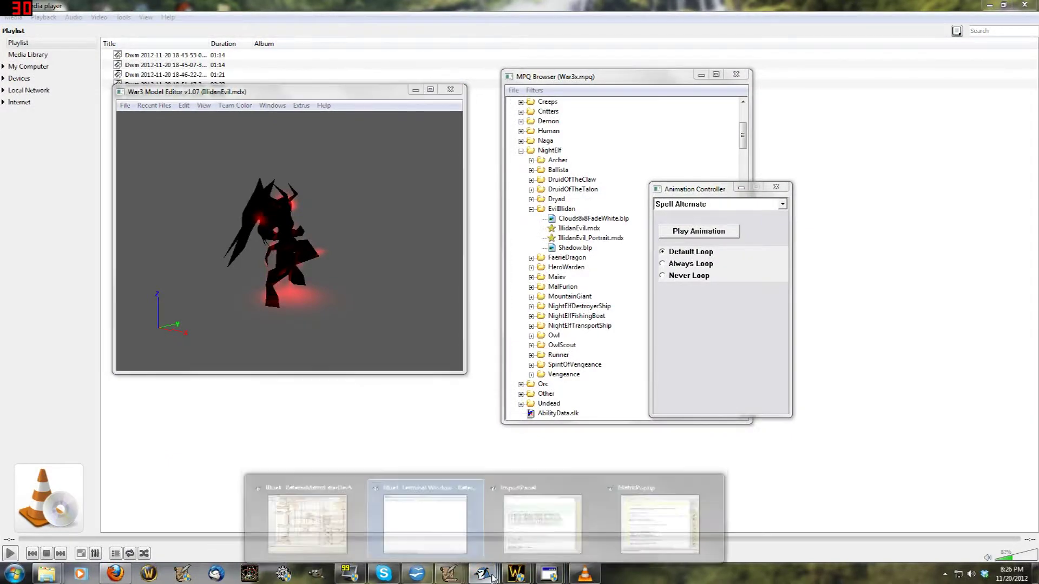
Step: Switch to BlueJ, open the MatrixPopup source and change the preferred size of newRefsPane to 400 by 500
click(436, 503)
double_click(428, 129)
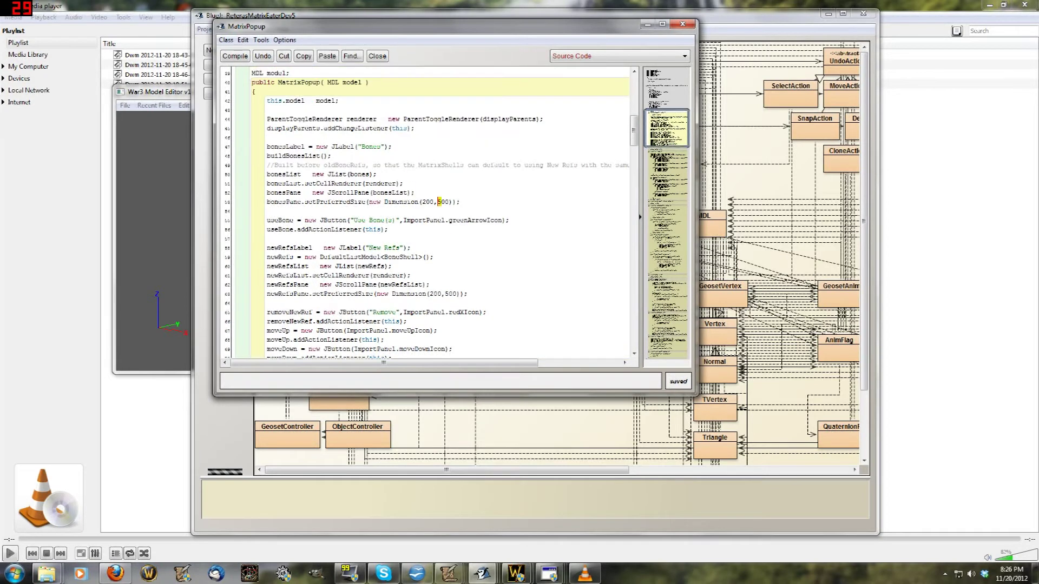
scroll(427, 211, down, 3)
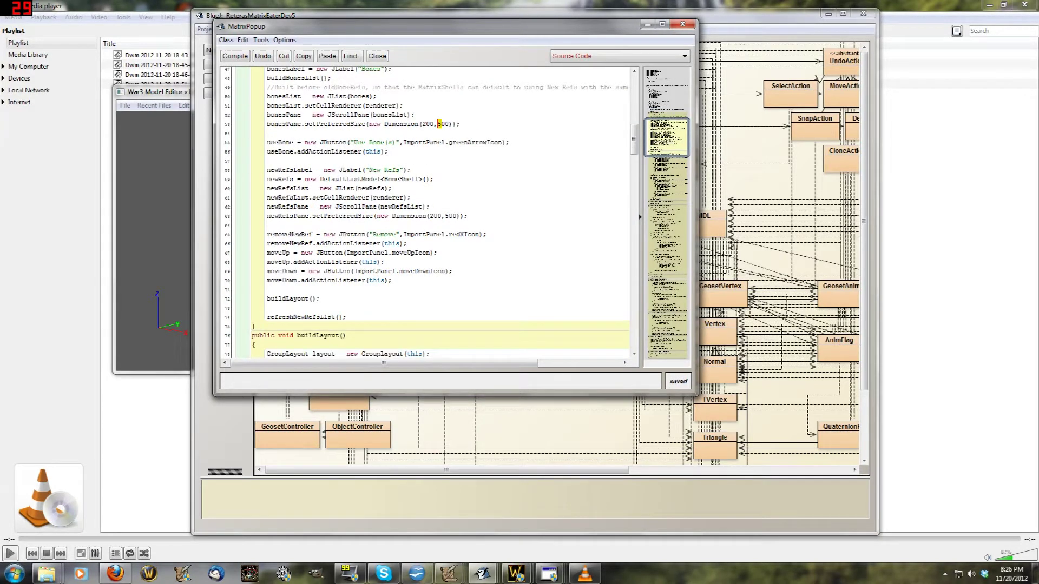
scroll(428, 211, up, 2)
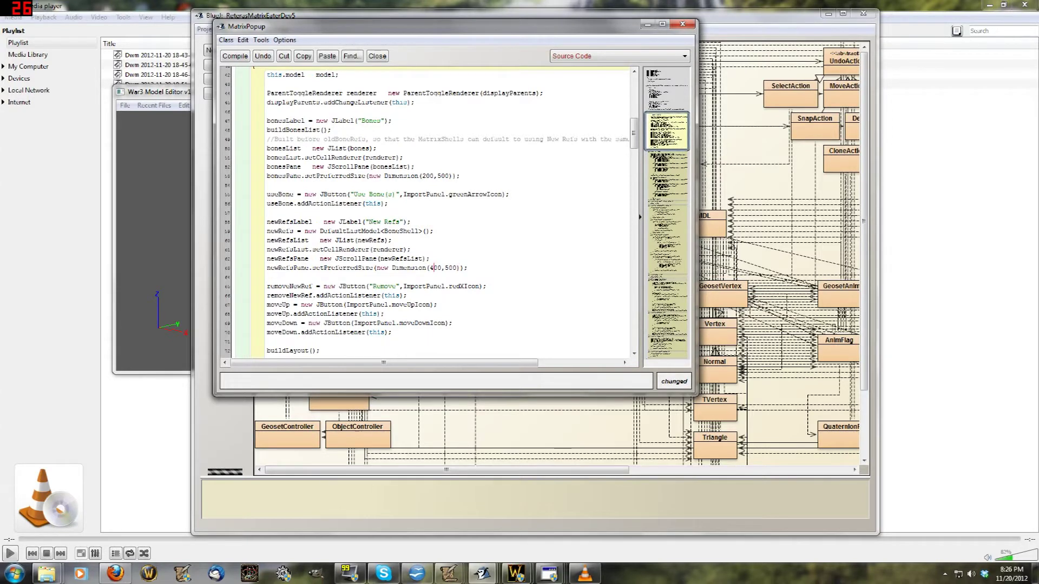
Step: Compile the modified MatrixPopup class in the ReterasMatrixEaterDev5 project
click(752, 190)
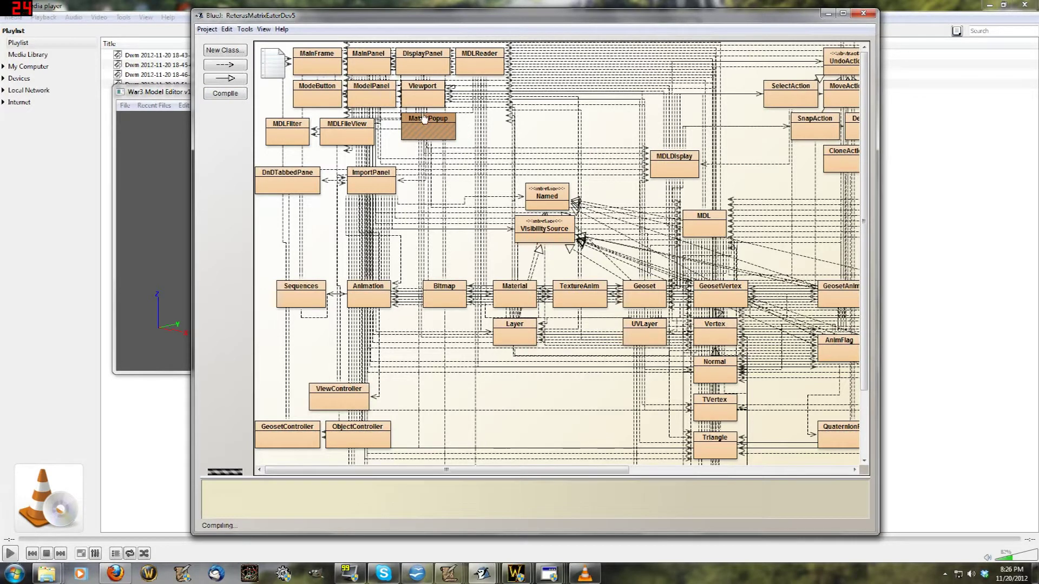
click(315, 66)
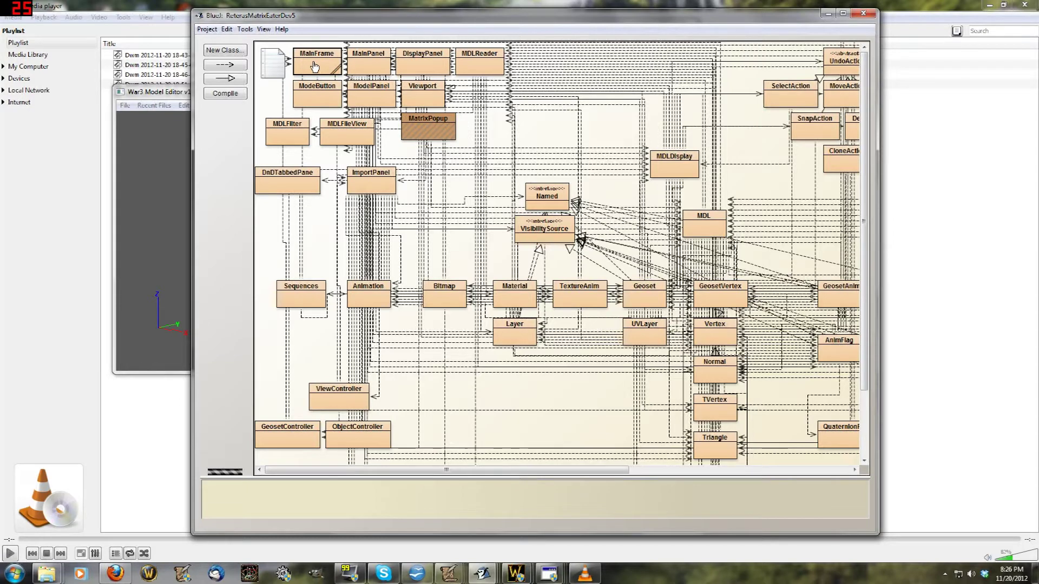
click(444, 131)
click(410, 70)
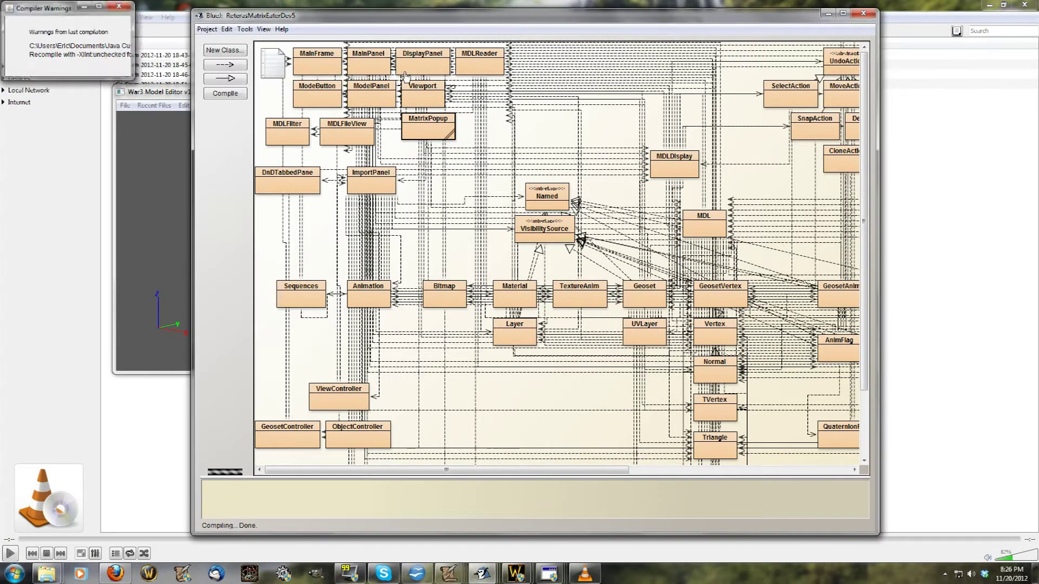
Step: Try to run the main method of MainFrame, and reset the virtual machine
click(291, 61)
right_click(310, 59)
click(338, 80)
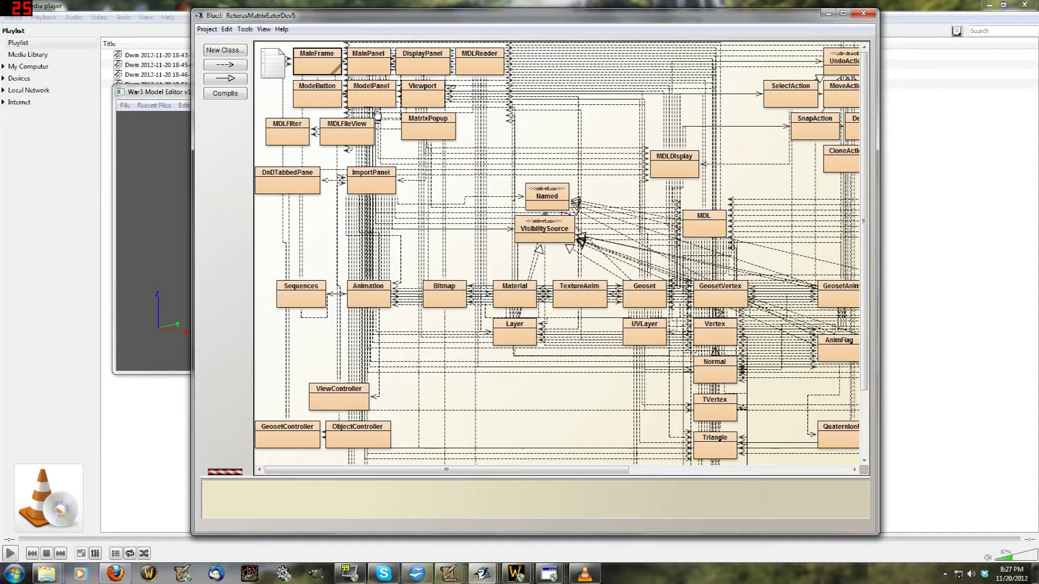
right_click(308, 56)
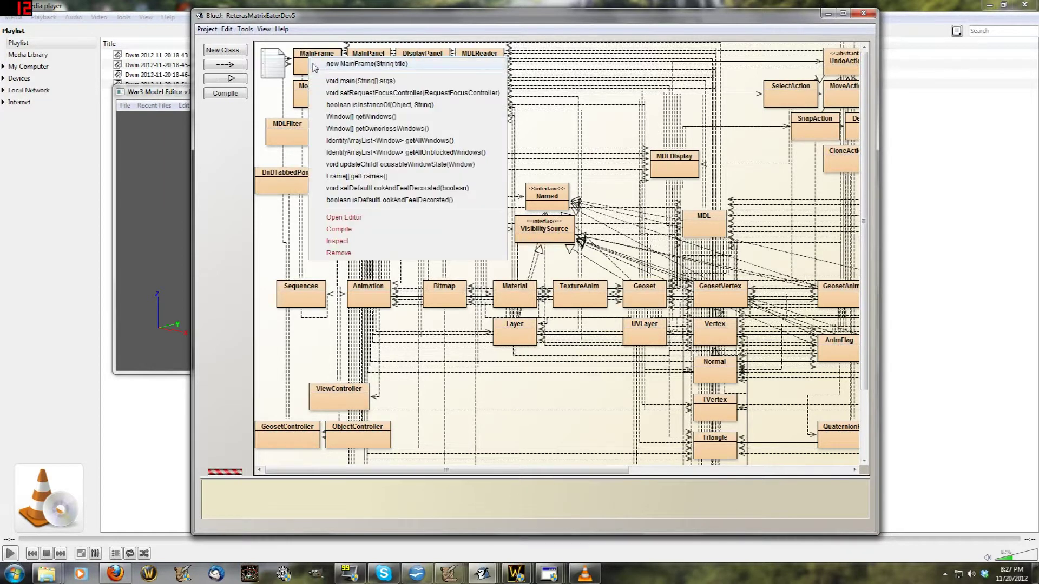
click(244, 406)
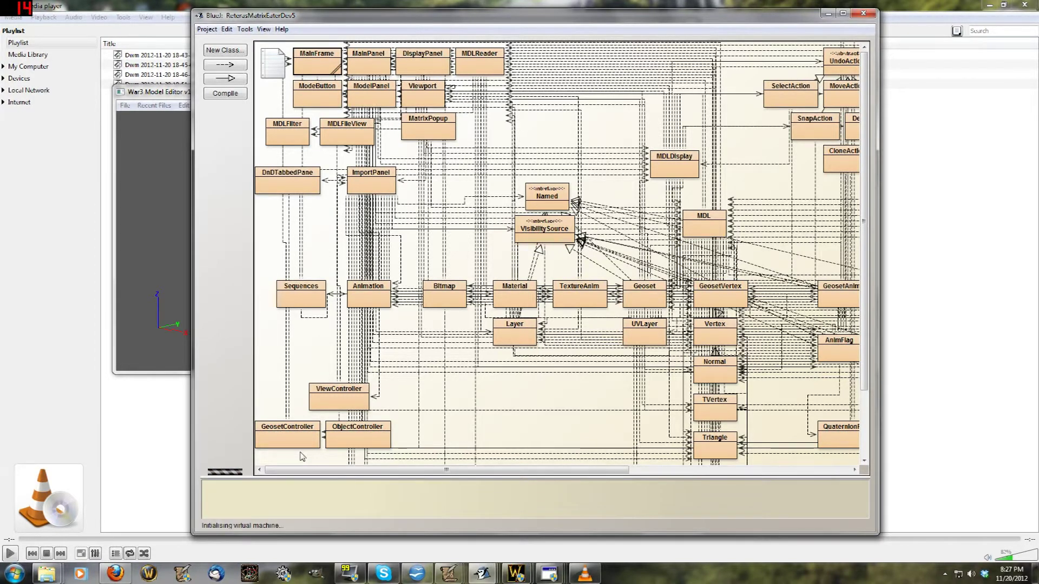
Step: Run the main method of MainFrame and bring The MatrixEater window to the front
right_click(321, 56)
click(349, 83)
key(Return)
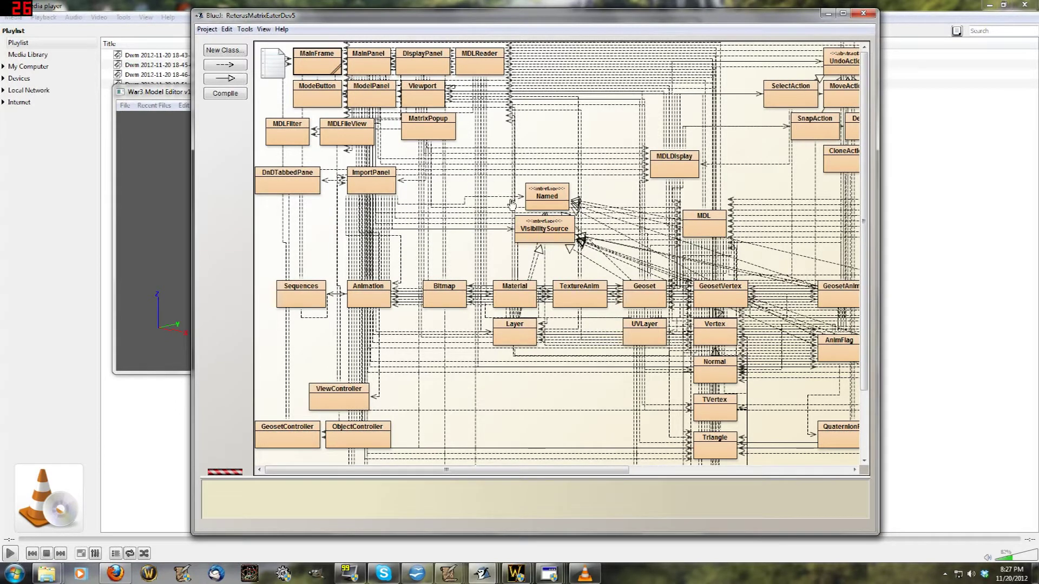
drag(421, 82, 308, 36)
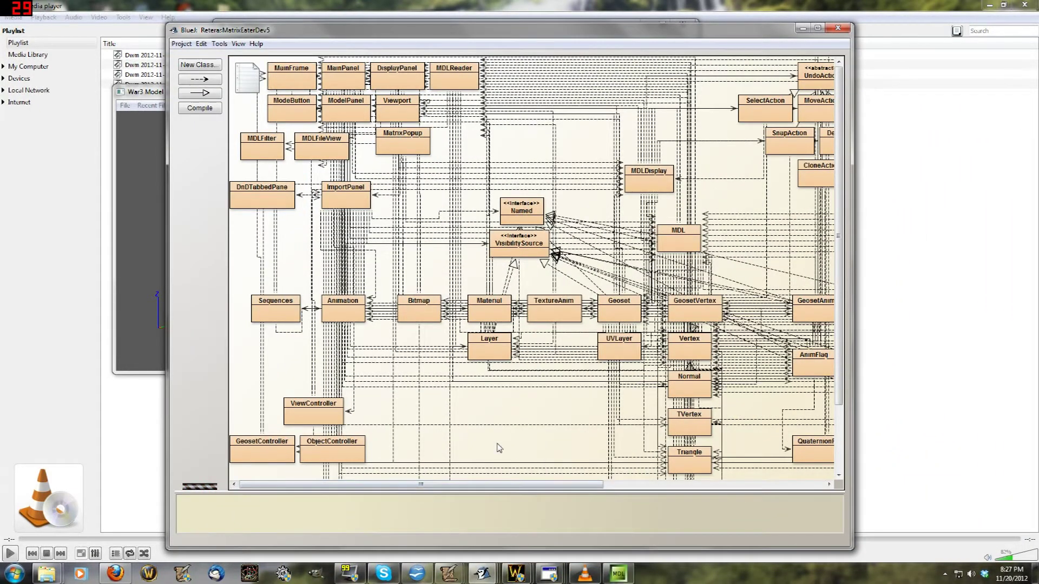
click(617, 575)
Step: Minimize VLC media player and enlarge The MatrixEater window to fill most of the desktop
click(483, 576)
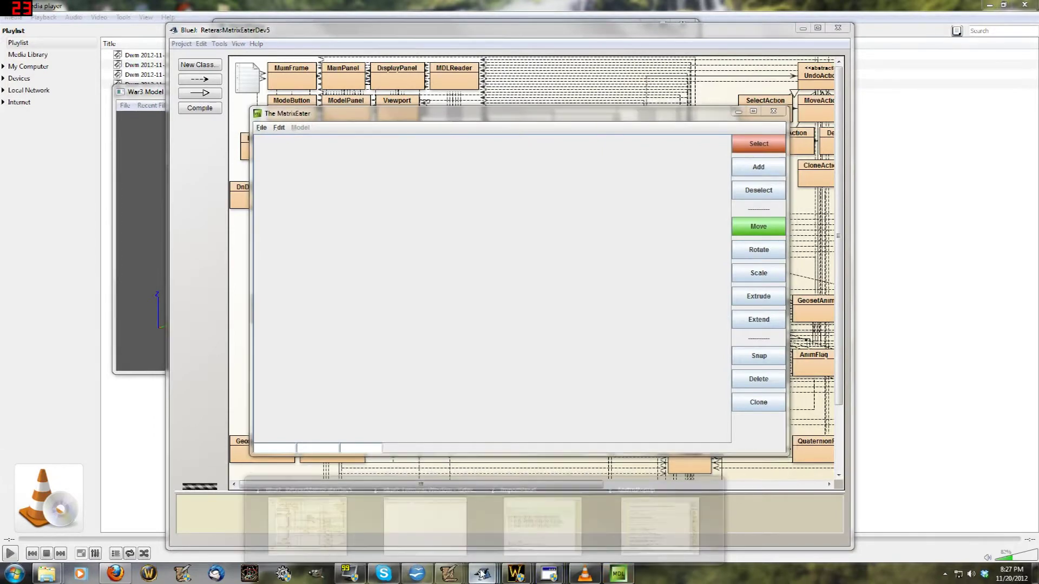
click(586, 574)
click(584, 577)
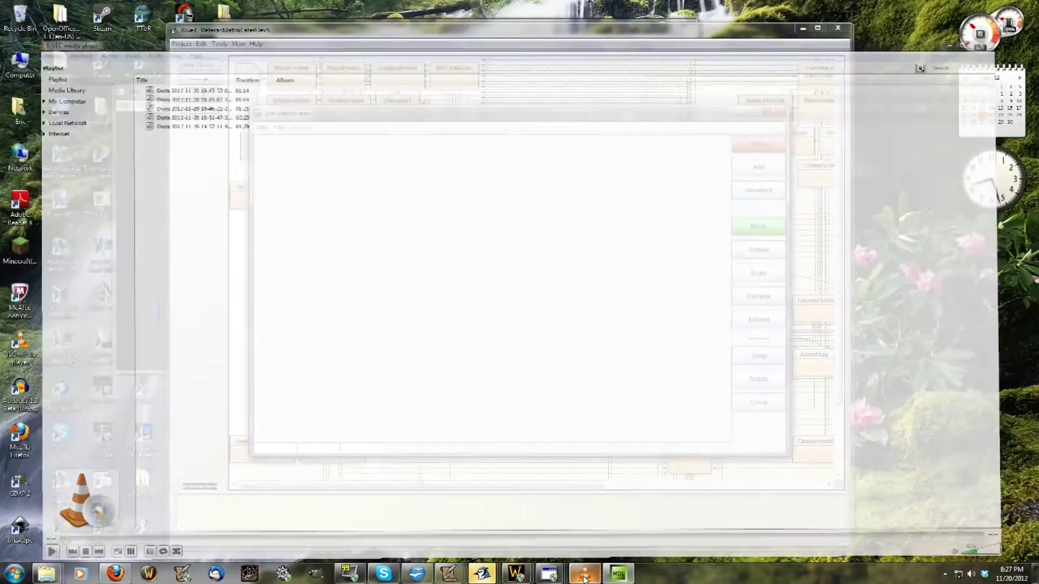
drag(309, 113, 310, 0)
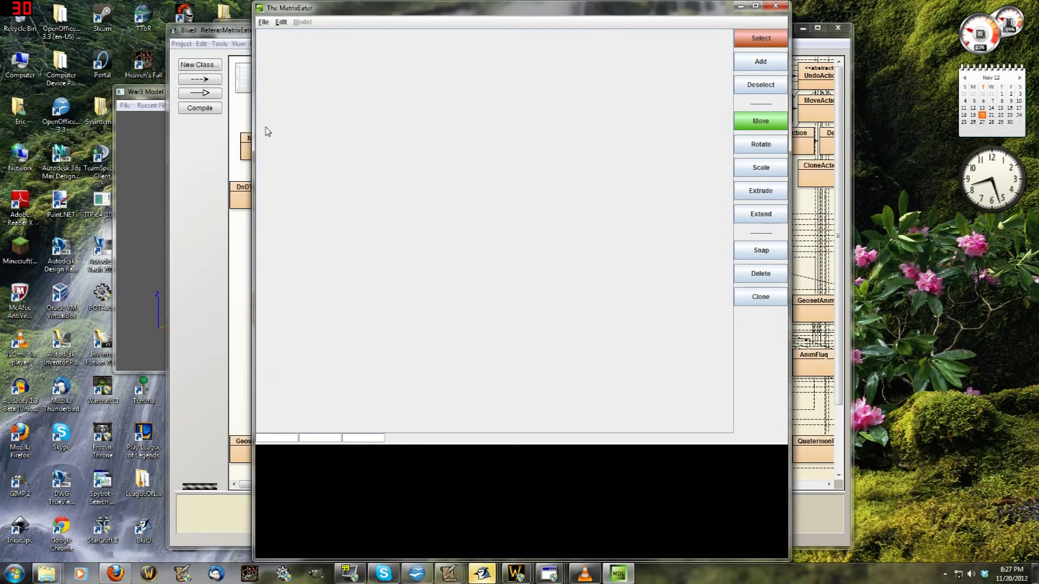
drag(254, 125, 99, 125)
drag(788, 193, 995, 201)
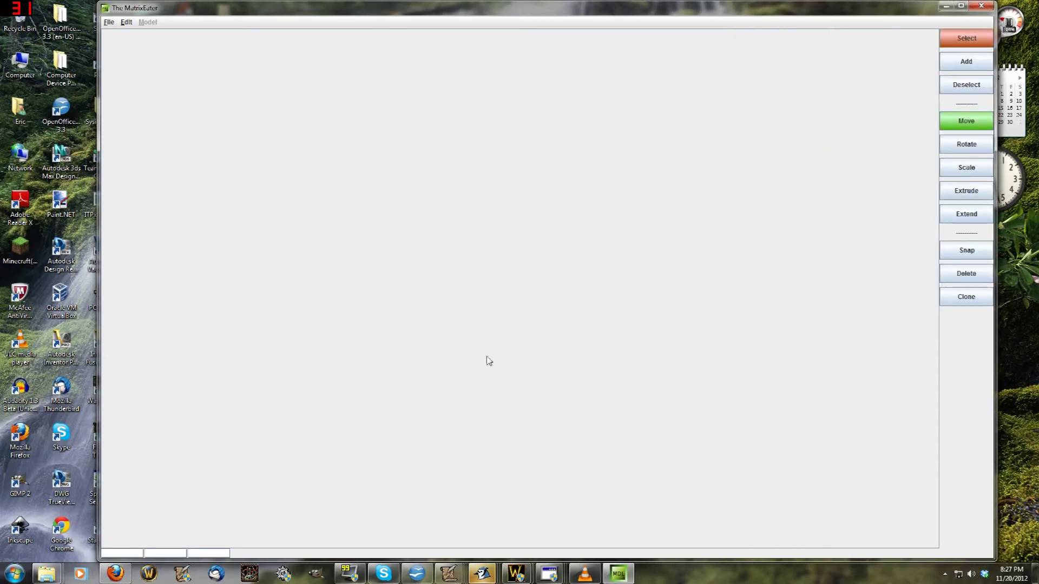
Step: Check the properties of the Fraps Movies folder in Windows Explorer, and minimize the folder window
mouse_move(47, 574)
click(76, 514)
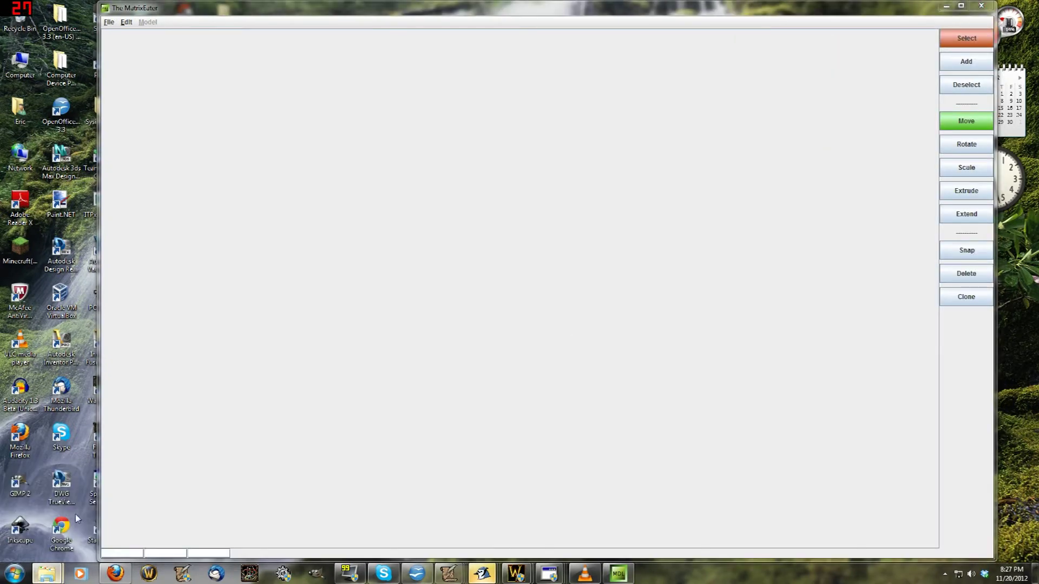
click(244, 78)
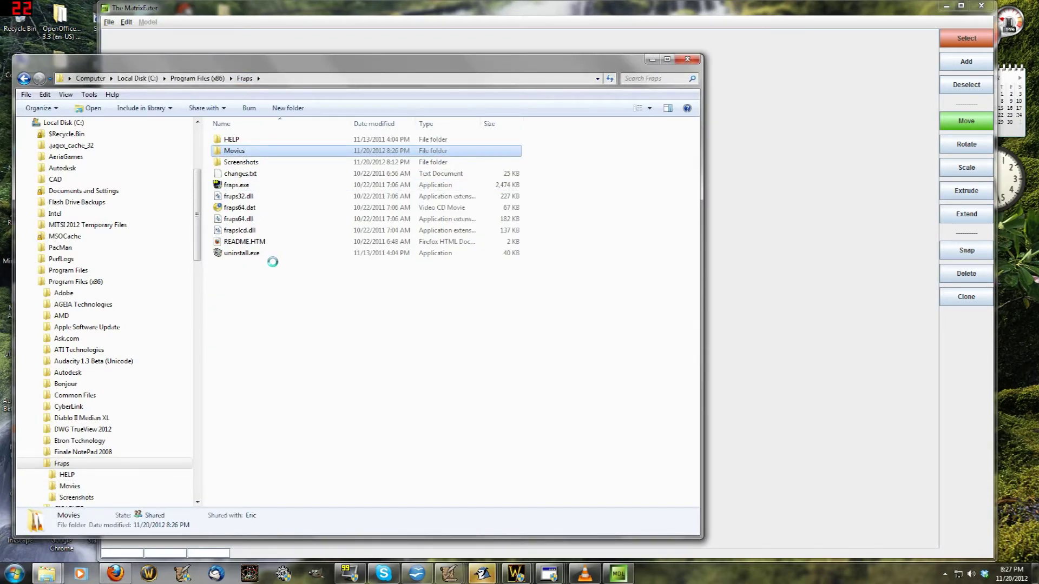
right_click(238, 152)
click(287, 480)
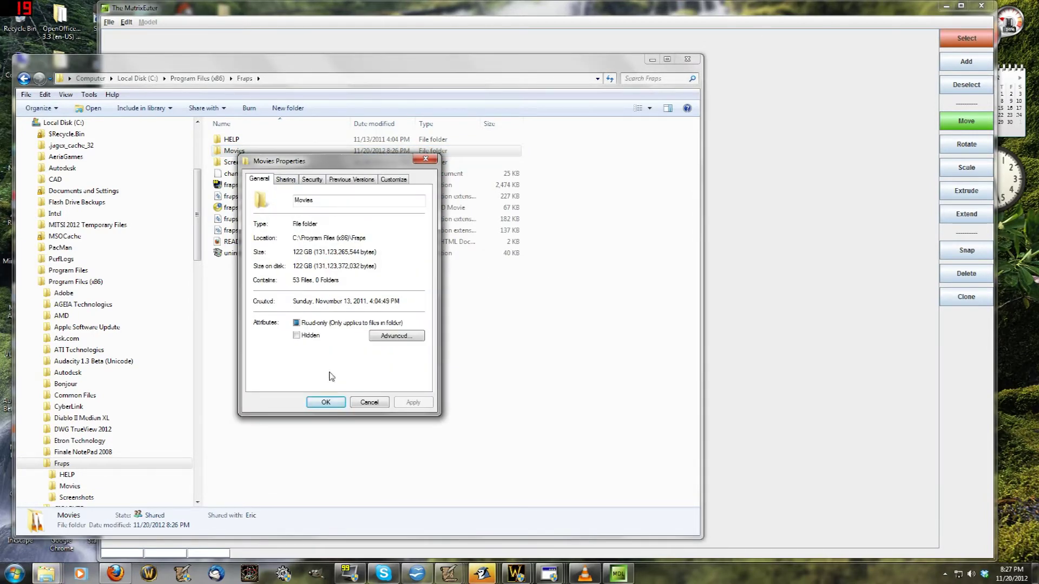
click(368, 403)
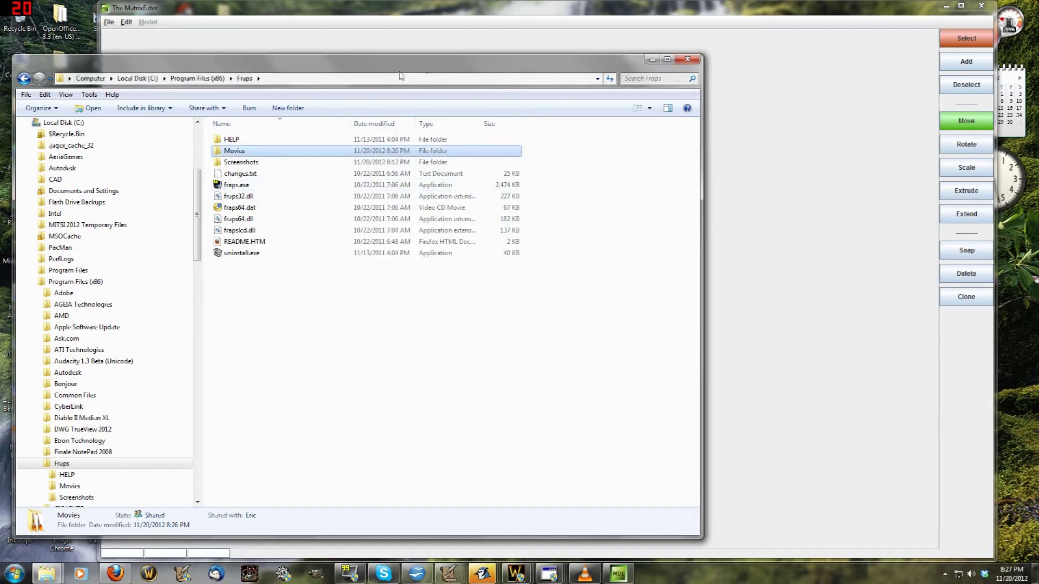
click(657, 60)
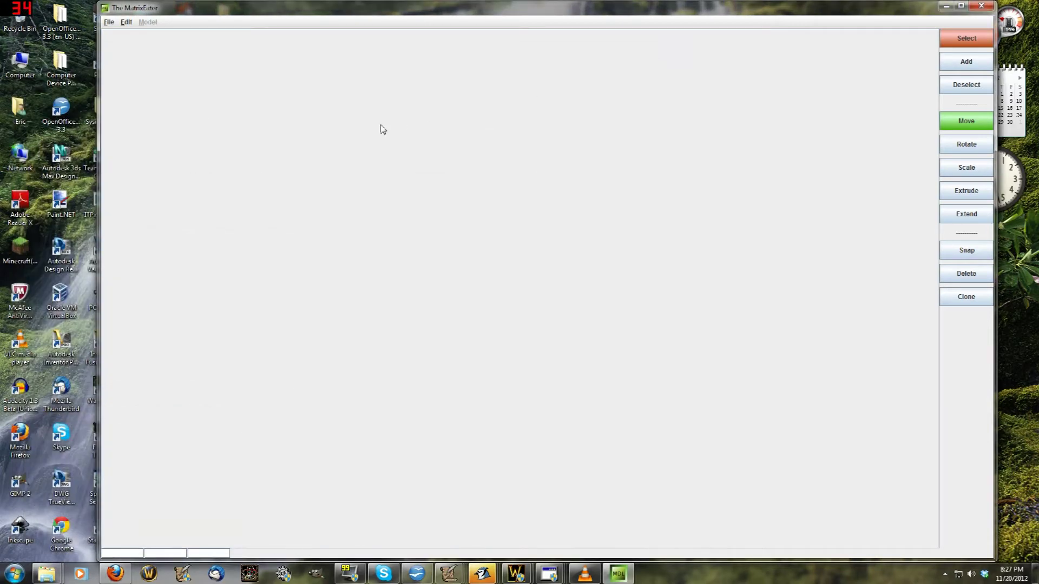
Step: Open the IllidanWithEredarMotion model from the Animating Illidan folder of Matrix Eater Test Models
click(109, 22)
click(115, 34)
scroll(609, 263, down, 1)
double_click(608, 258)
scroll(488, 280, down, 2)
scroll(488, 280, up, 2)
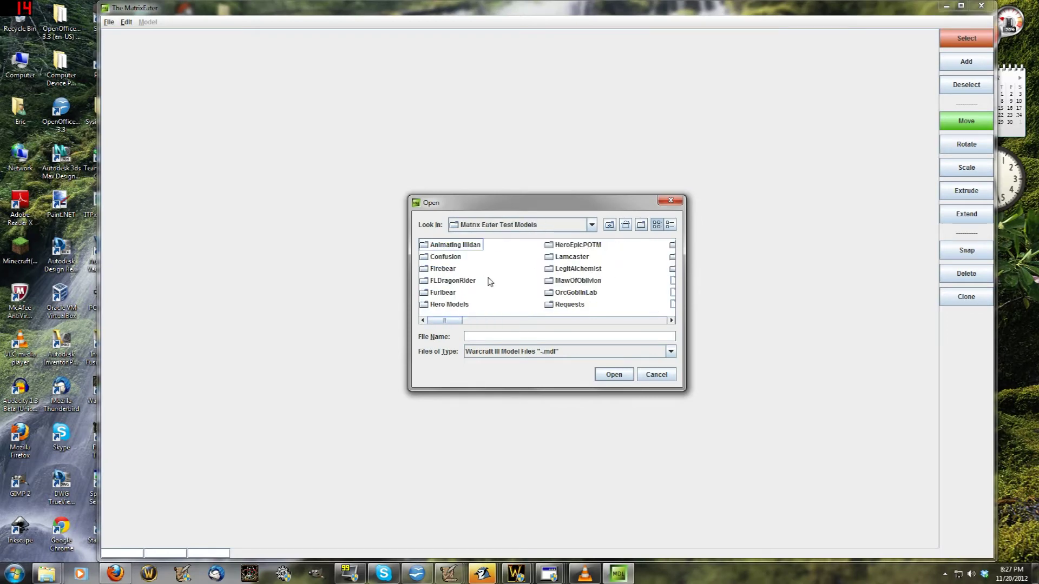
scroll(542, 291, down, 2)
scroll(543, 291, up, 2)
double_click(441, 245)
click(457, 280)
click(454, 269)
double_click(435, 281)
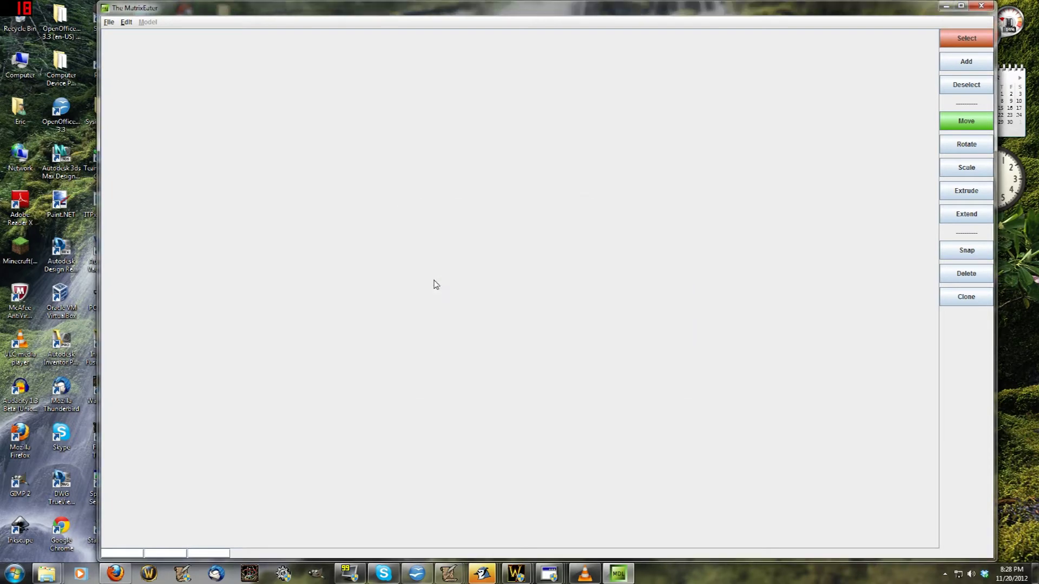
Step: Show the model's pivot points and the pivot point object names
scroll(427, 271, up, 4)
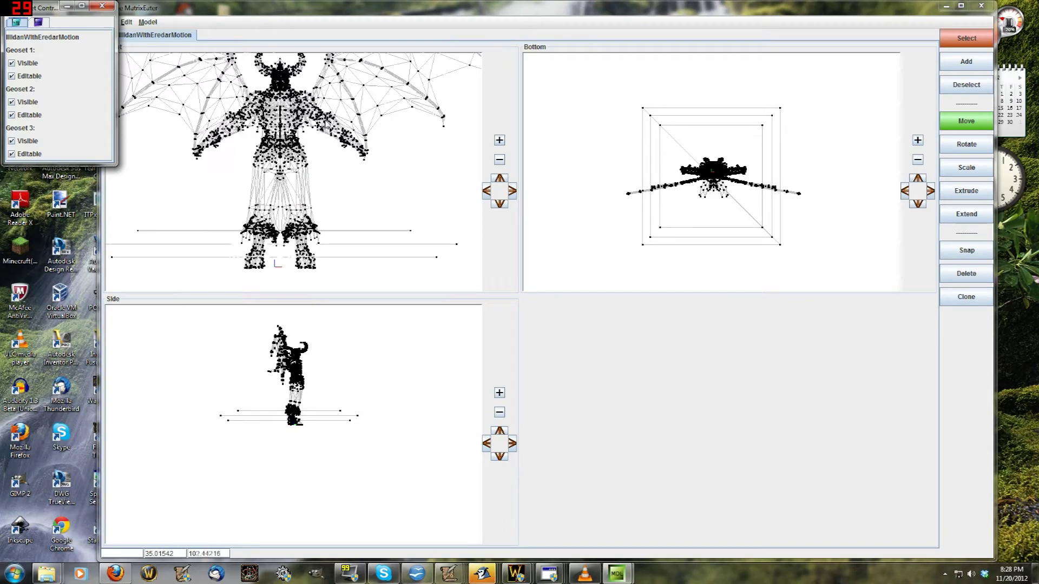
click(38, 21)
click(12, 63)
click(11, 128)
scroll(264, 101, up, 3)
scroll(264, 102, down, 3)
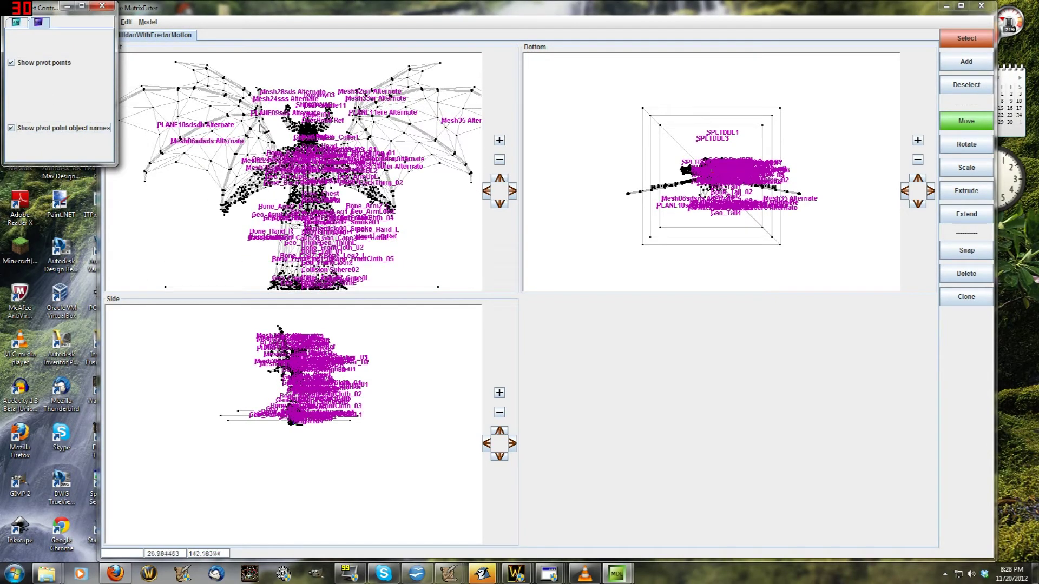
click(264, 102)
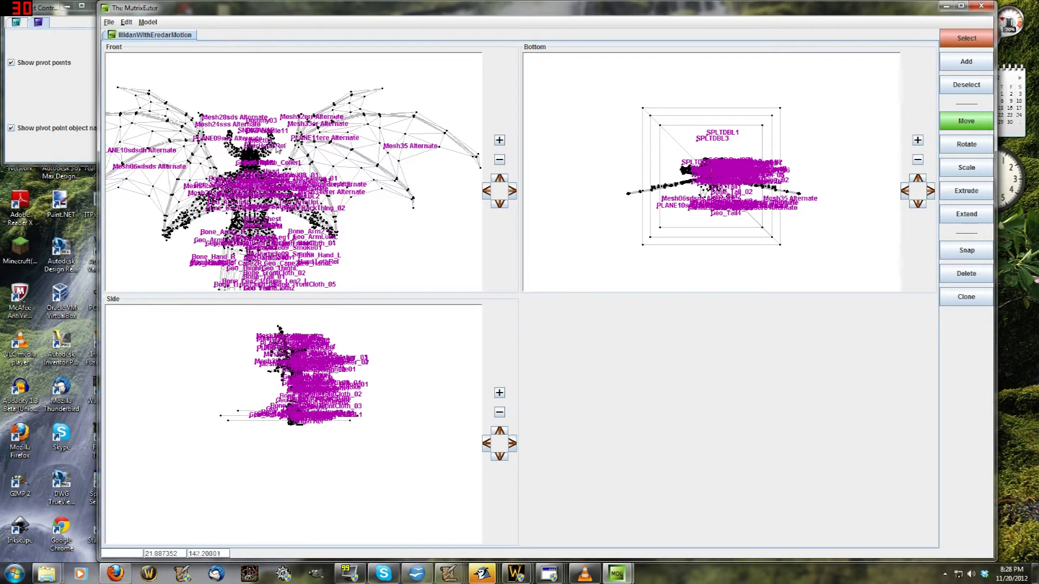
Step: Make Geoset 3 non-editable, and resize the controller and main windows so all geoset options fit beside the model views
click(16, 22)
click(11, 154)
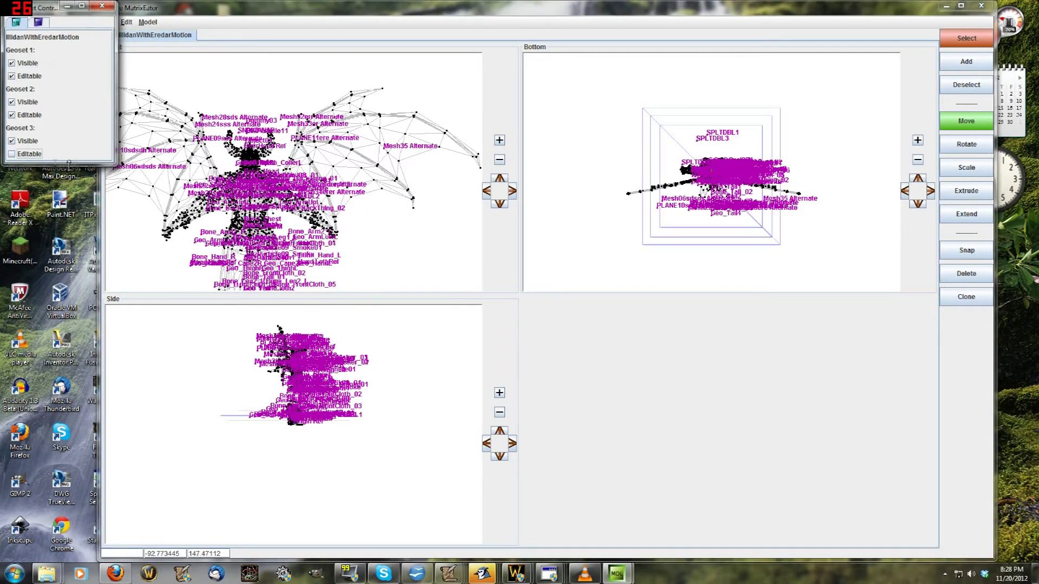
drag(109, 165, 110, 287)
click(166, 19)
drag(99, 26, 115, 26)
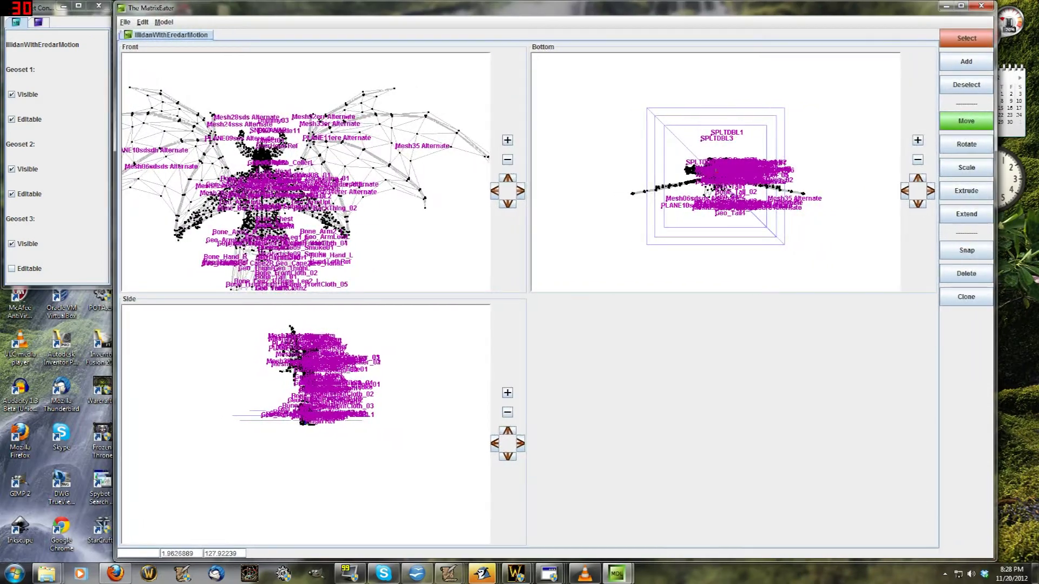
Step: Select the vertices of one whole wing in the Bottom view, adding the areas up to the wing's root
scroll(373, 162, up, 1)
scroll(683, 194, up, 3)
drag(622, 191, 607, 196)
middle_drag(572, 219, 642, 212)
drag(668, 170, 484, 237)
middle_drag(624, 206, 525, 232)
shift+drag(540, 182, 622, 224)
scroll(621, 224, up, 4)
middle_drag(622, 224, 596, 255)
scroll(602, 211, up, 3)
shift+drag(612, 179, 781, 232)
scroll(774, 186, up, 2)
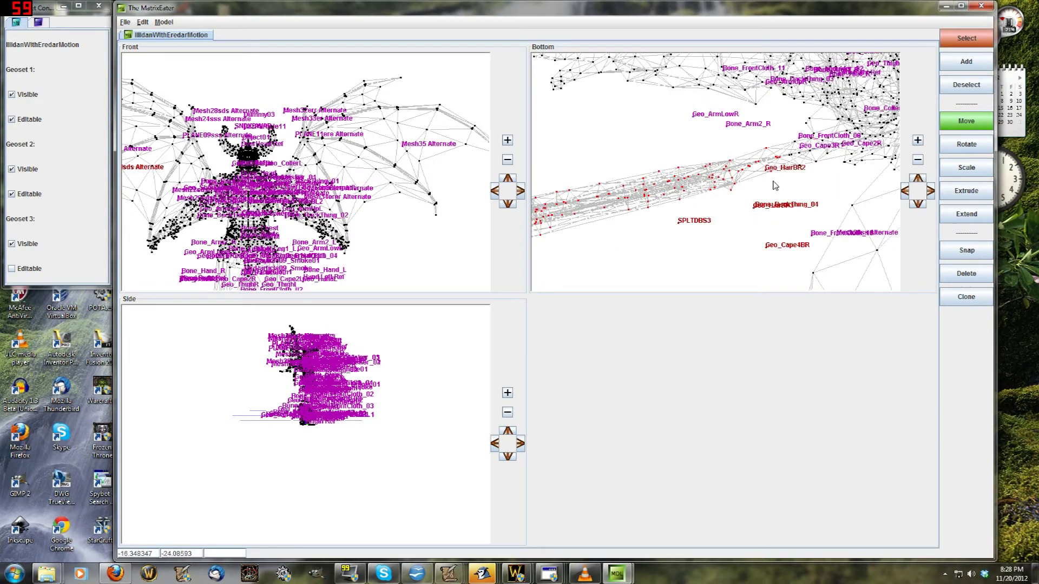
scroll(774, 185, up, 3)
middle_drag(773, 186, 691, 241)
shift+drag(703, 161, 773, 217)
scroll(779, 220, up, 4)
middle_drag(779, 220, 738, 243)
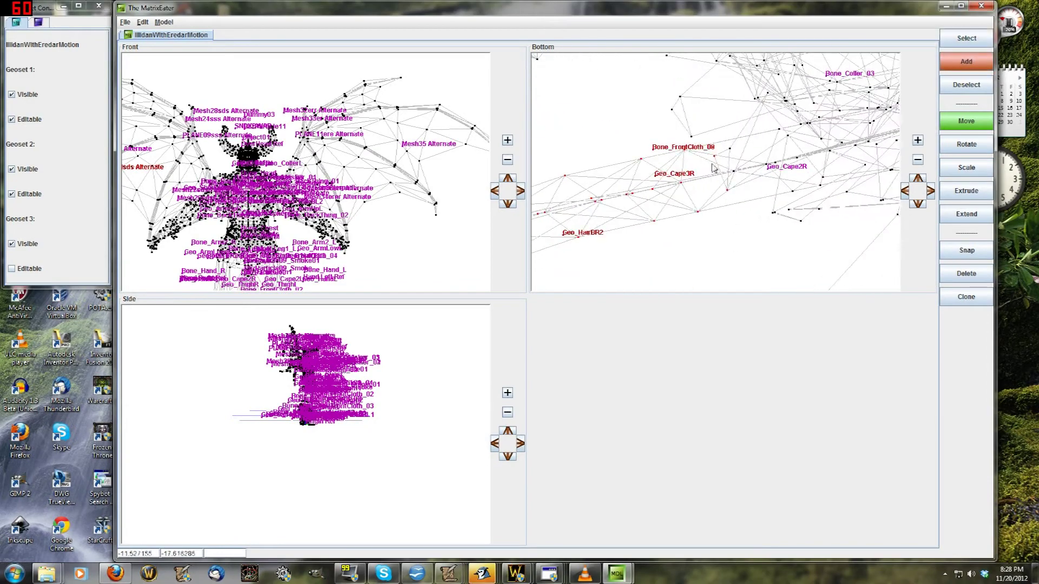
scroll(749, 198, down, 14)
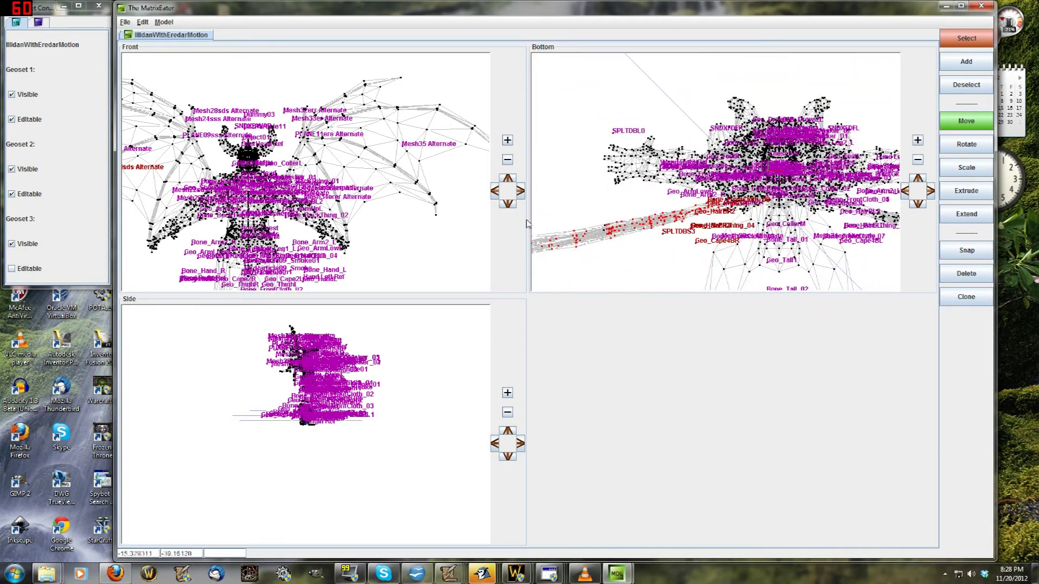
Step: Examine the selected wing vertices and the nearby bone names in the Front view
scroll(254, 212, down, 1)
middle_drag(254, 212, 301, 202)
scroll(302, 190, up, 4)
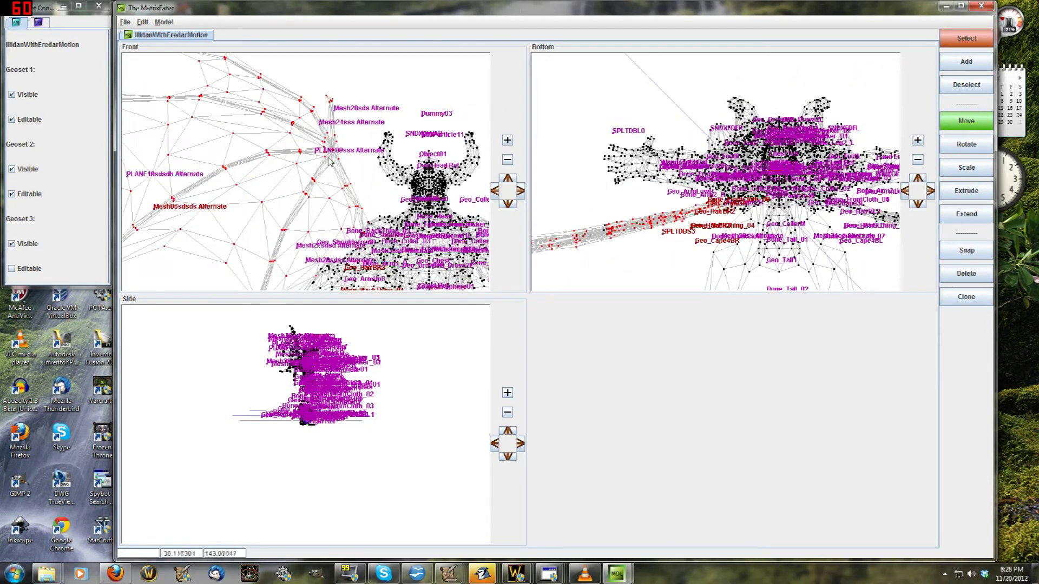
scroll(374, 180, up, 2)
middle_drag(373, 180, 352, 135)
scroll(322, 188, down, 4)
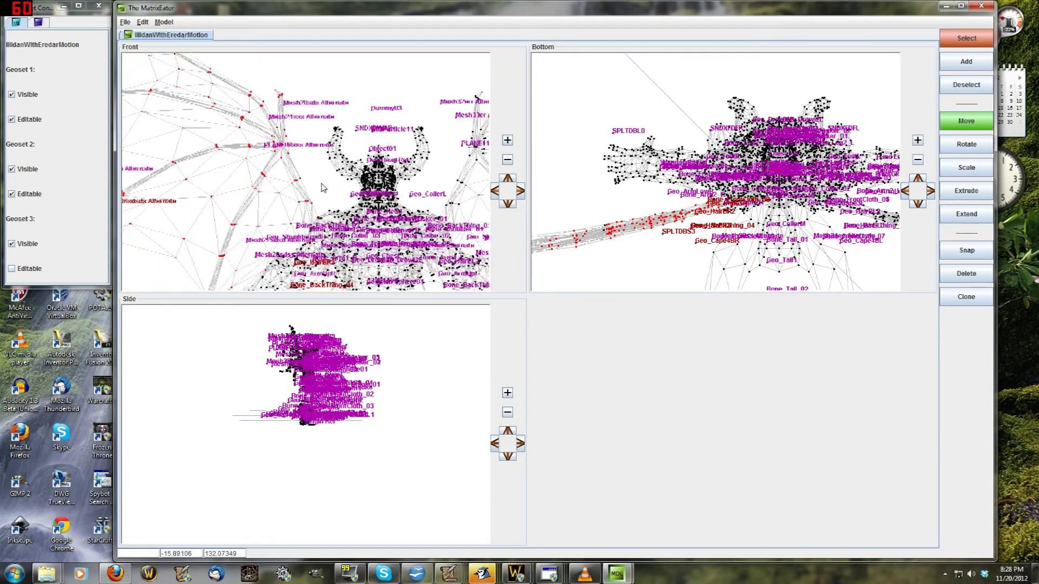
scroll(323, 178, up, 5)
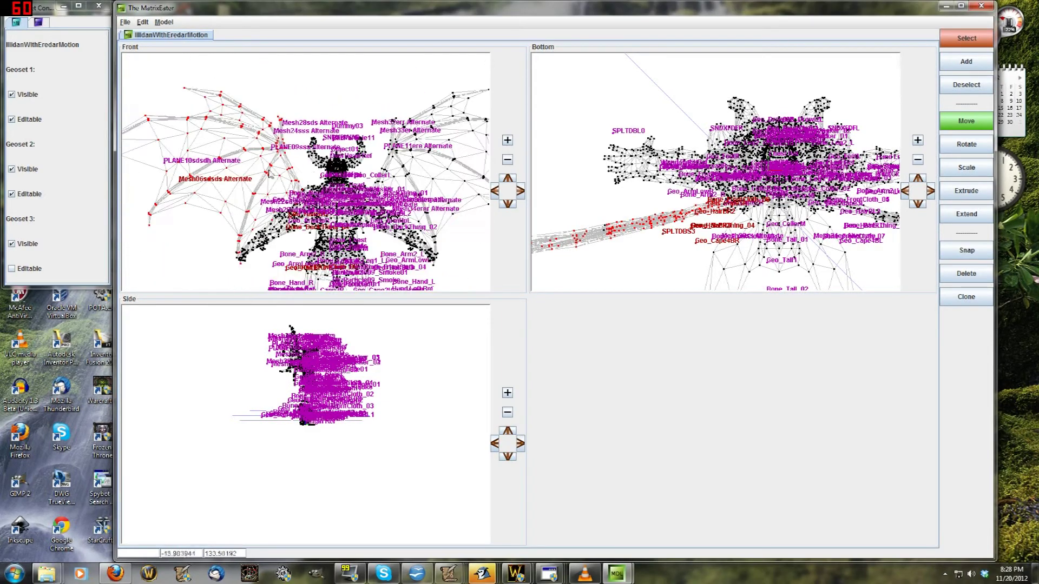
scroll(325, 176, down, 3)
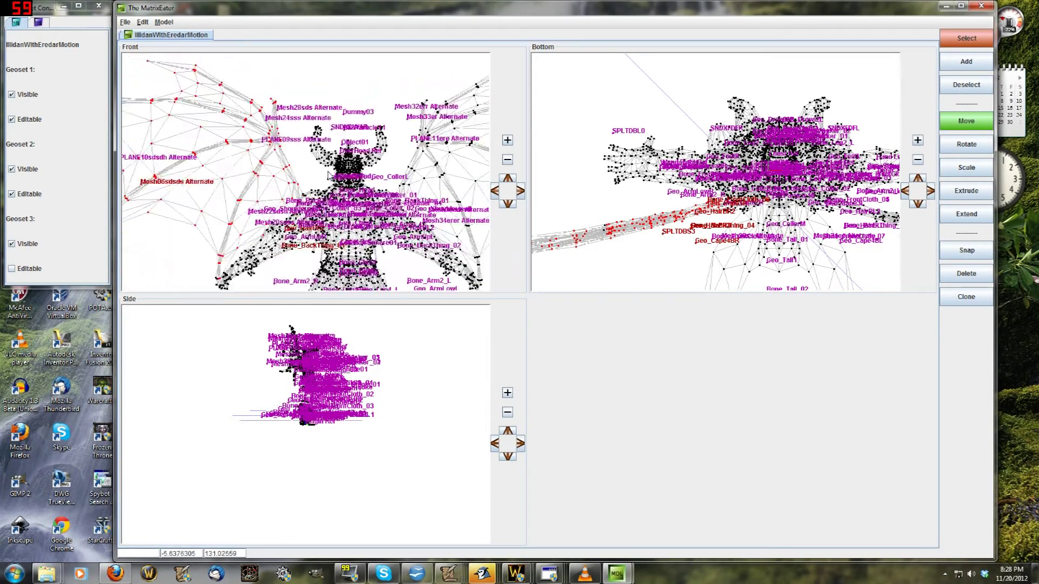
Step: Bring up Rebuild Matrix for the selected wing vertices, inspect the end of the Bones list, and minimize the FRAPS window
right_drag(244, 173, 244, 173)
right_click(248, 164)
click(257, 171)
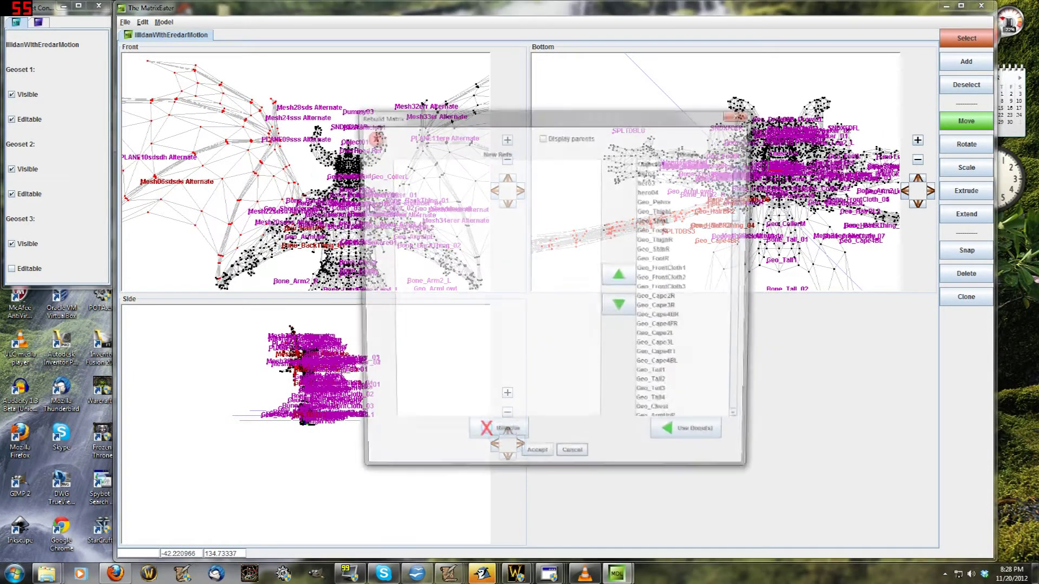
drag(744, 225, 748, 411)
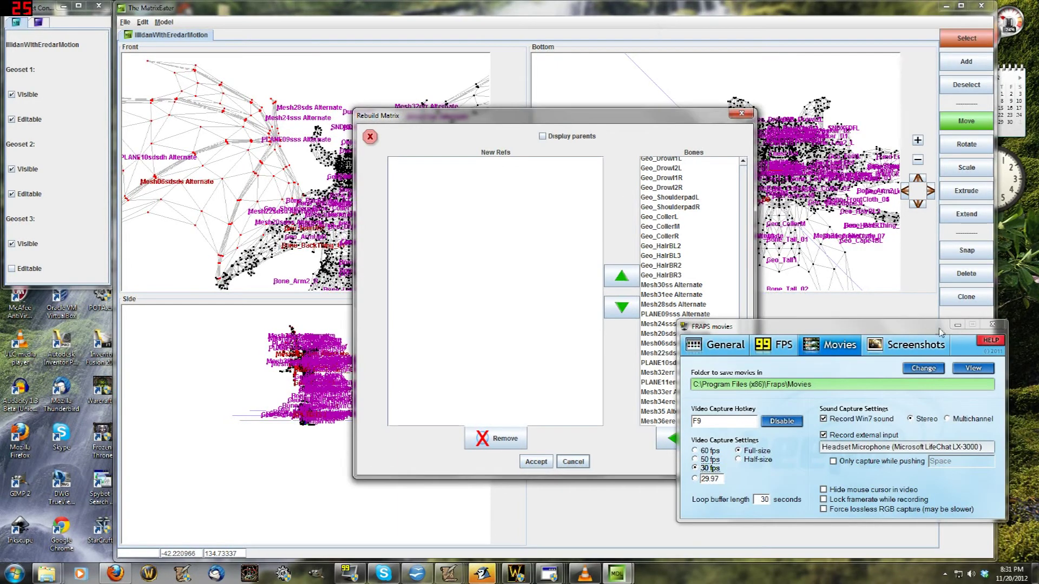
click(957, 325)
drag(496, 124, 478, 124)
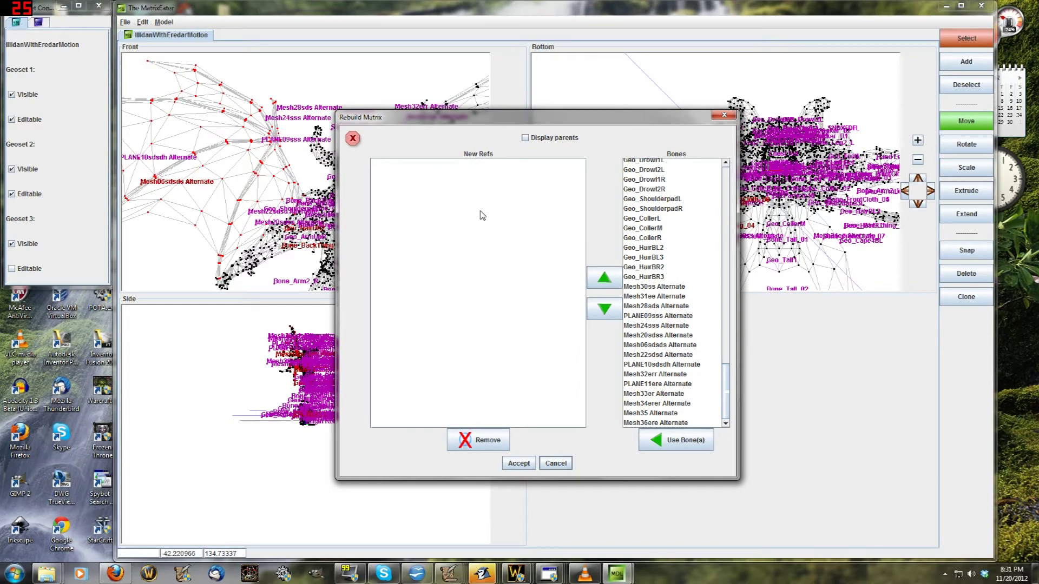
Step: Switch to BlueJ, set the preferred width of bonesPane to 400 in the MatrixPopup source, and compile the project
mouse_move(483, 573)
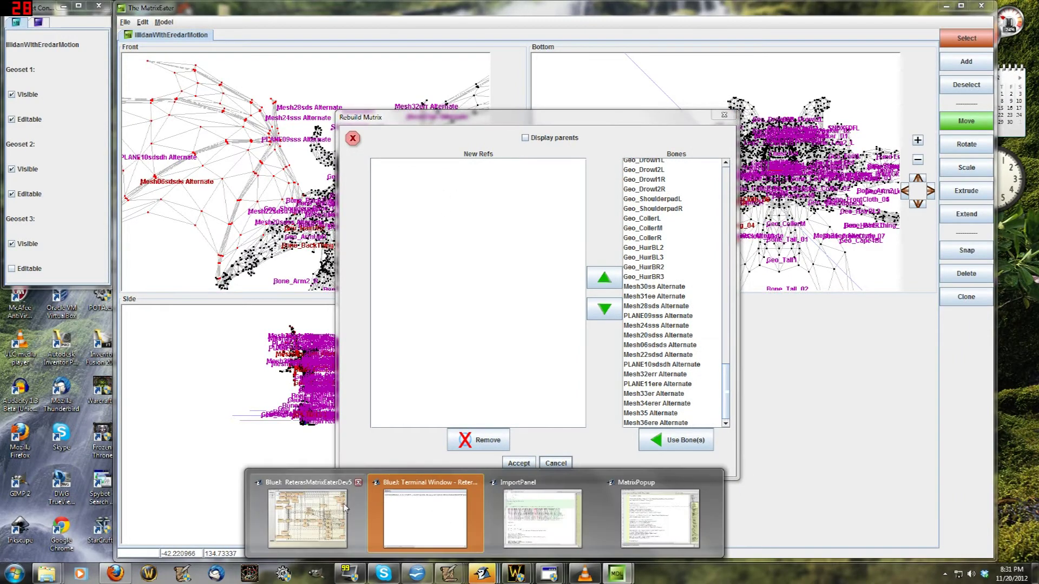
click(425, 503)
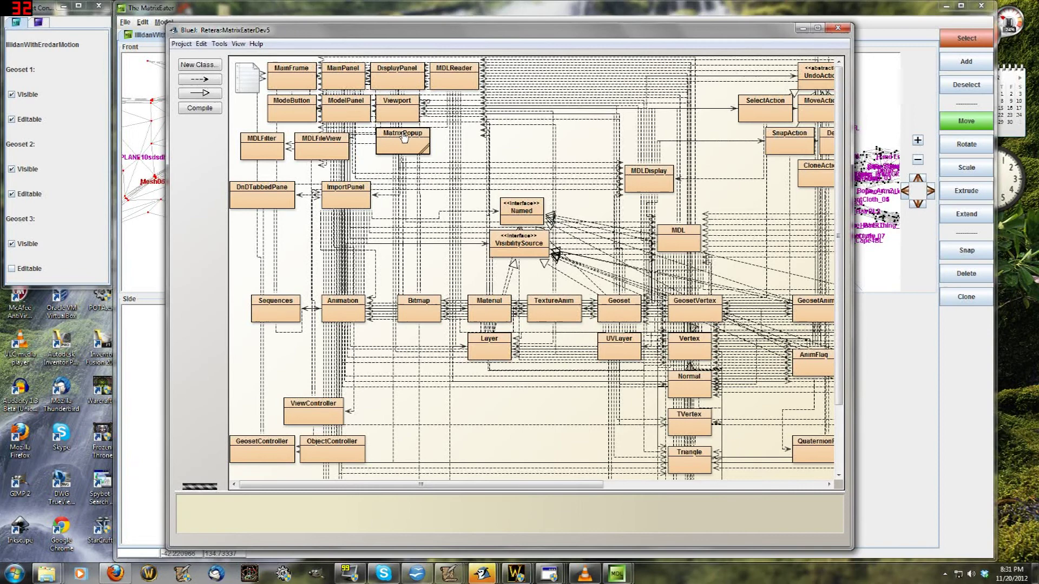
double_click(403, 138)
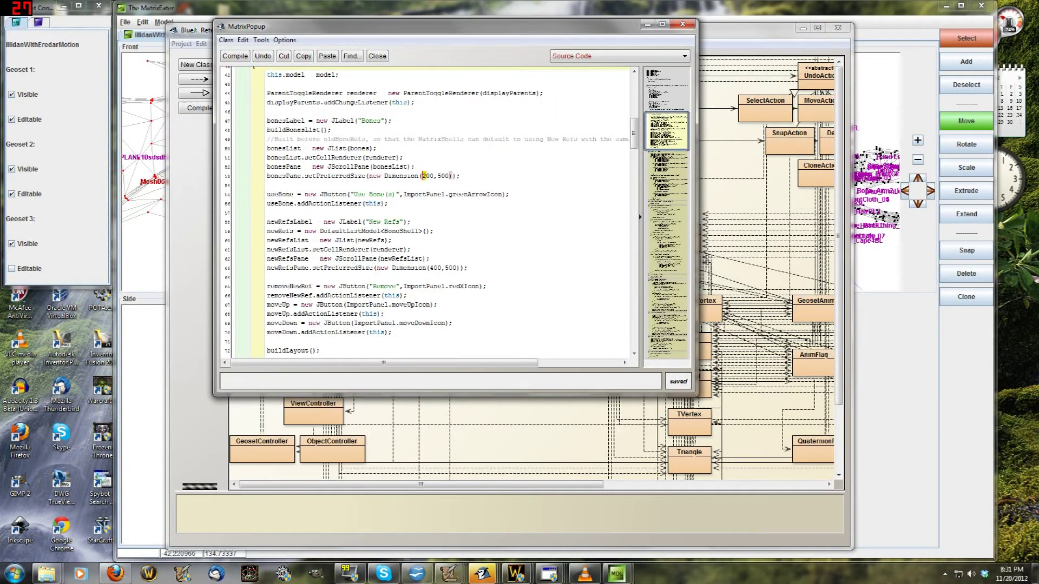
text(4)
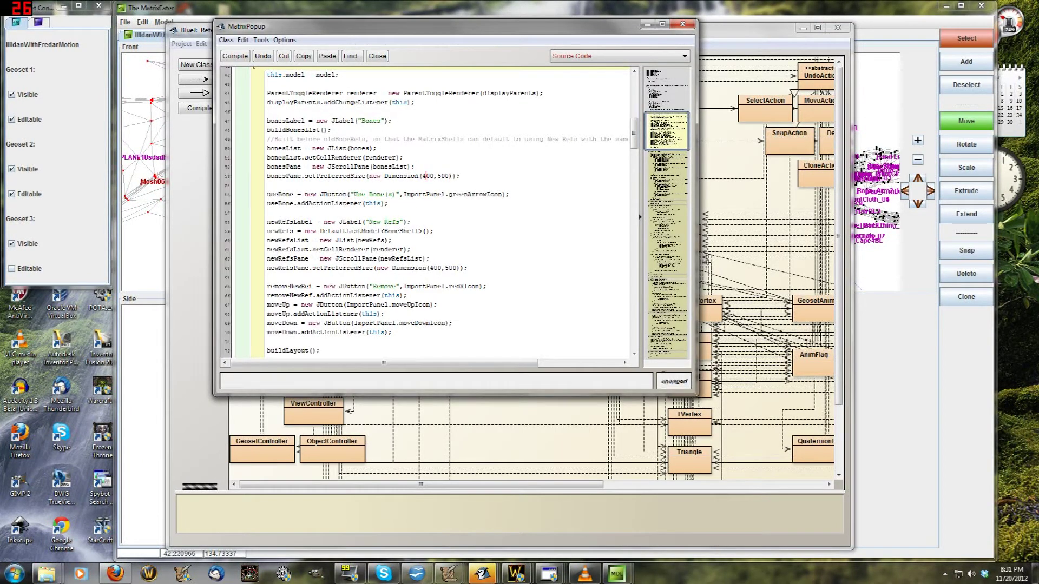
click(201, 109)
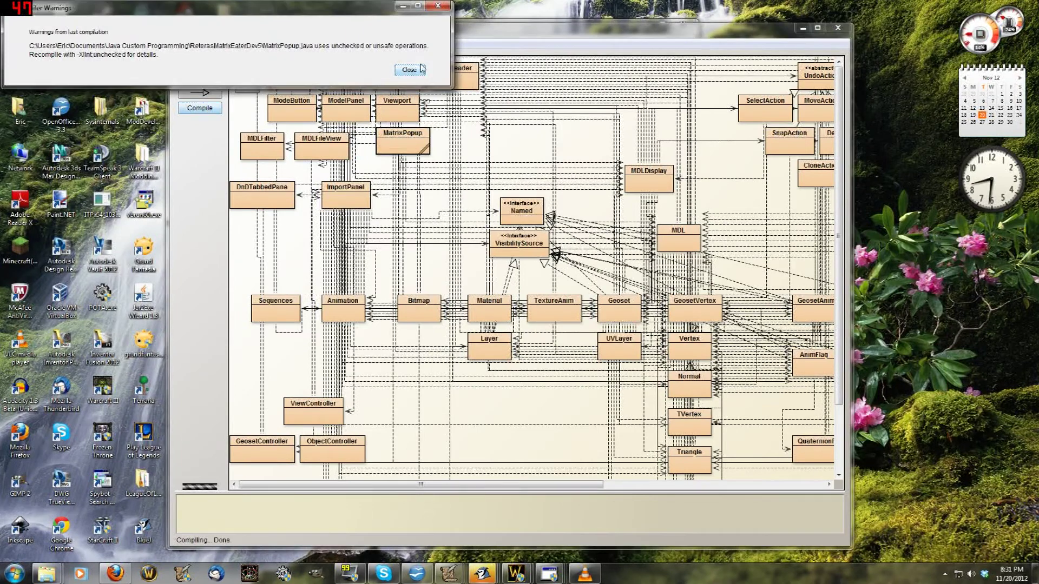
click(422, 68)
Step: Run the main method of MainFrame with its default argument
right_click(309, 81)
click(328, 107)
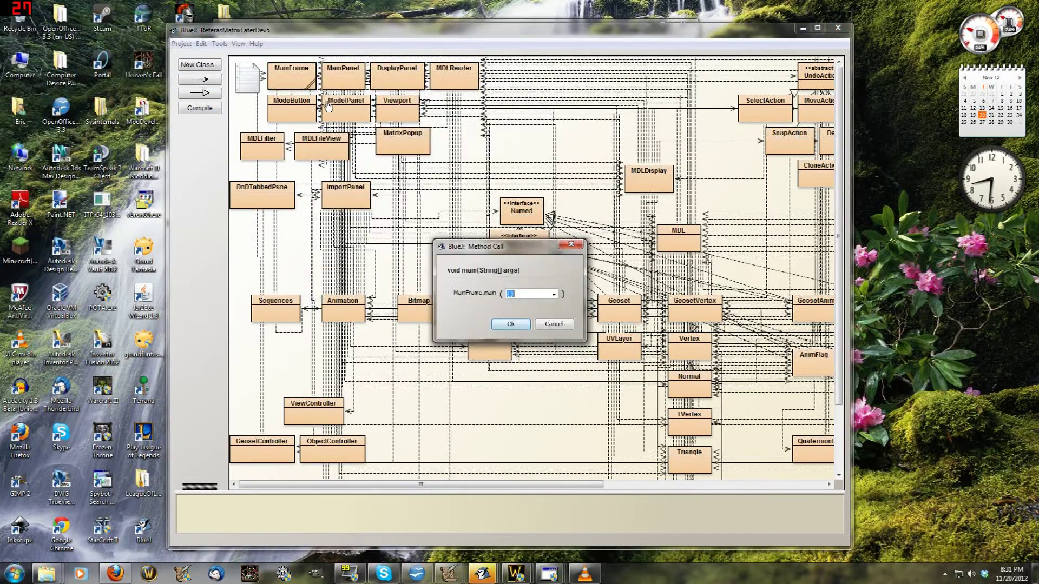
key(Return)
Step: Open IllidanWithEredarMotion from the Animating Illidan folder in the restarted MatrixEater
click(262, 129)
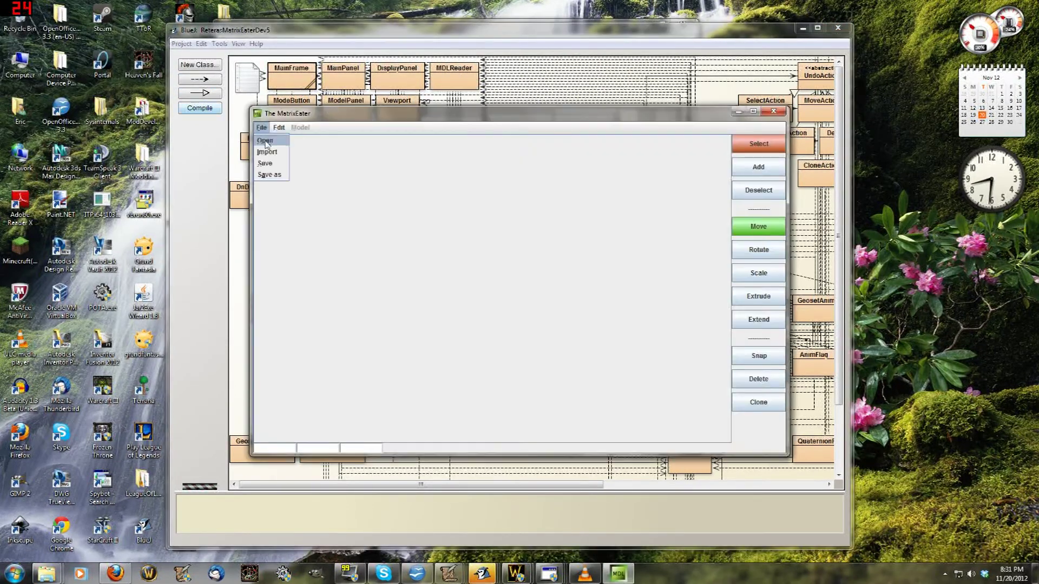
click(266, 142)
double_click(616, 298)
click(559, 258)
double_click(560, 258)
click(545, 303)
scroll(498, 268, down, 2)
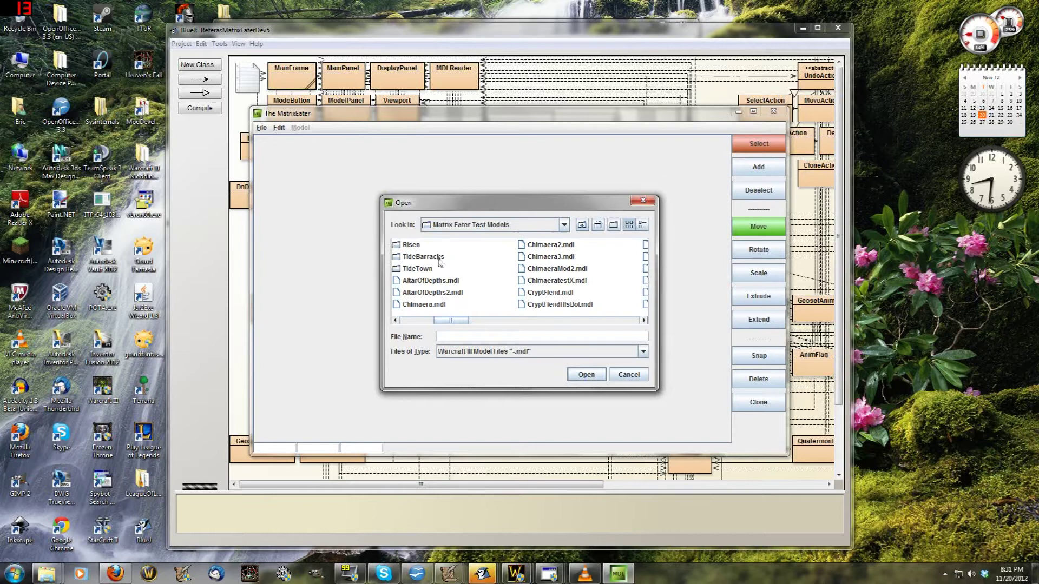
scroll(418, 261, up, 2)
double_click(421, 248)
double_click(427, 280)
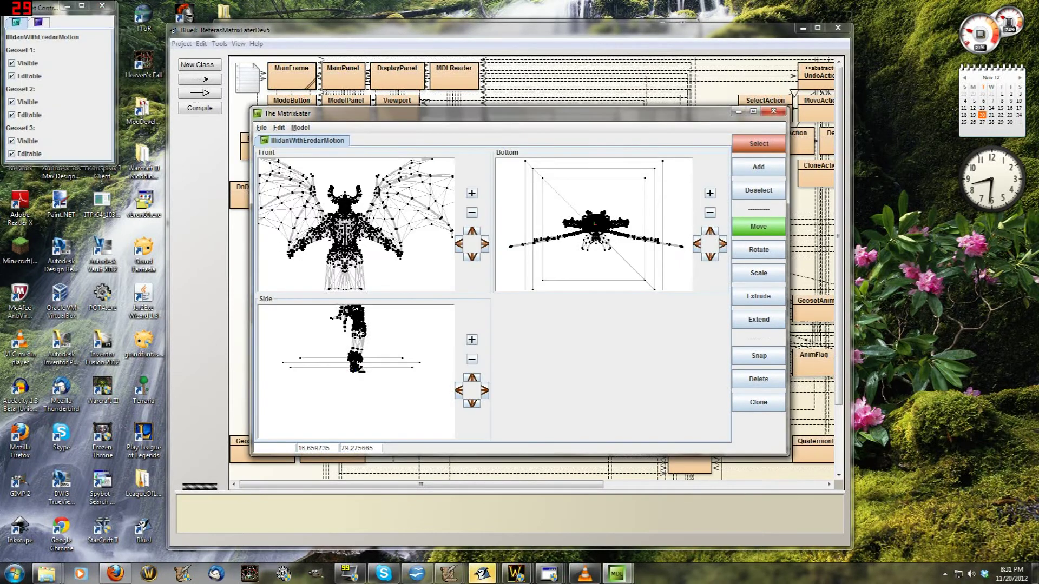
Step: Enlarge The MatrixEater window to fill the desktop beside the controller window
scroll(357, 248, down, 3)
drag(326, 108, 323, 0)
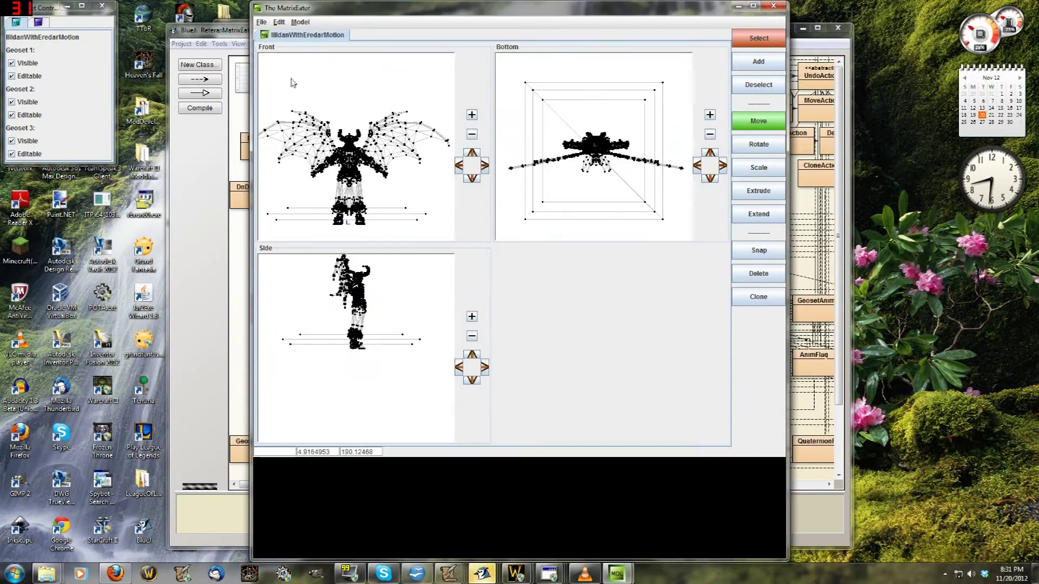
drag(250, 107, 130, 107)
drag(788, 158, 1037, 172)
Step: Make Geoset 3 non-editable so that its ground planes are excluded from vertex selection
scroll(482, 97, up, 1)
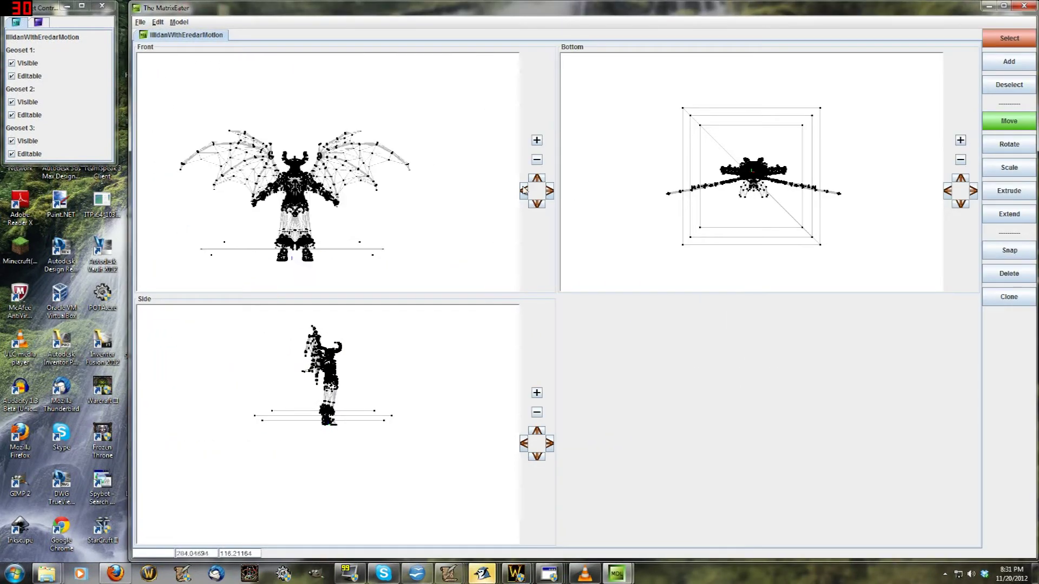
scroll(716, 157, up, 3)
scroll(716, 157, up, 3)
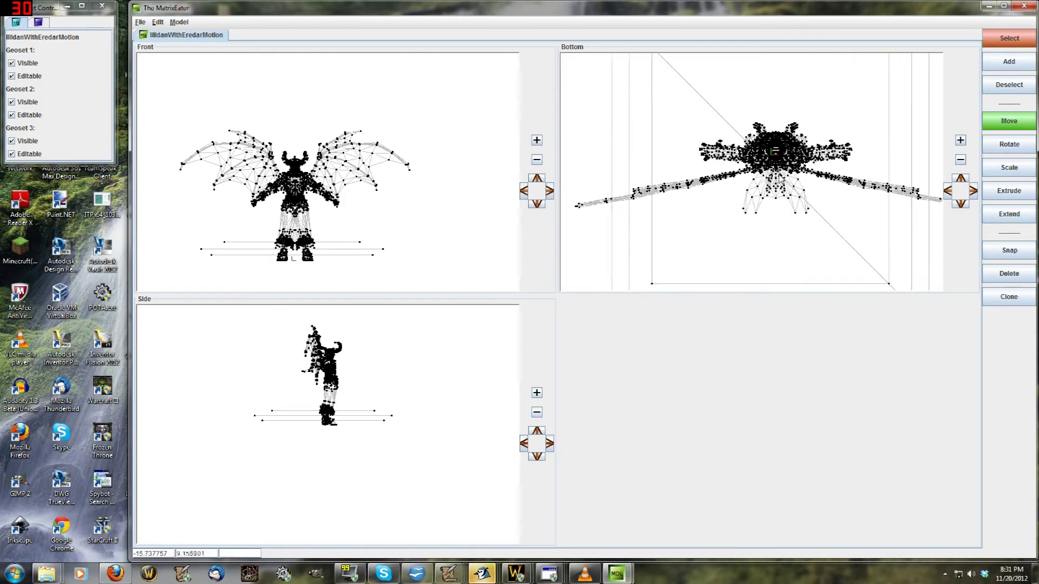
click(26, 154)
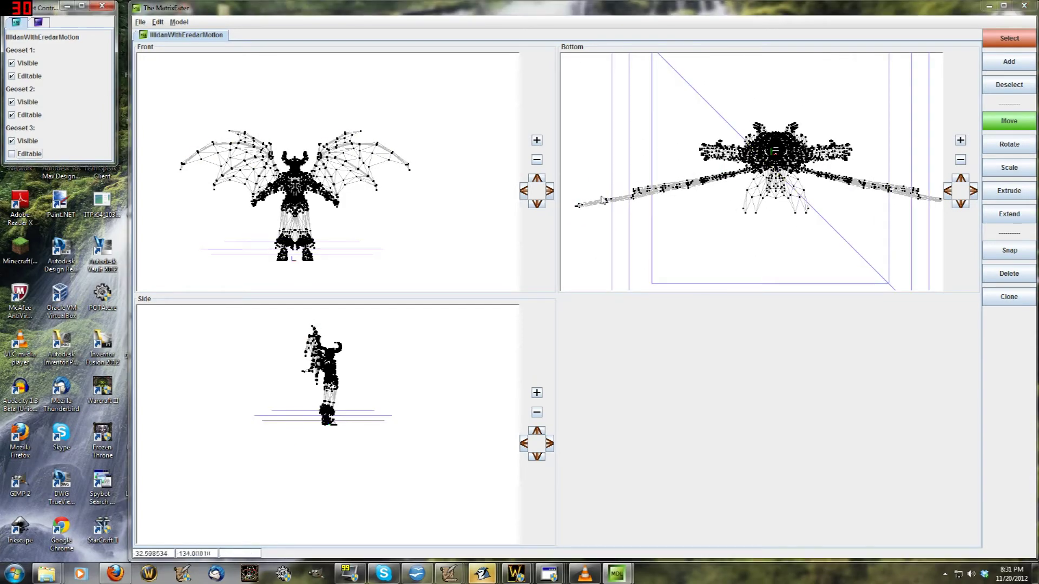
Step: Select the vertices of the first wing in the Bottom view, including the section nearest the body
scroll(603, 200, up, 2)
drag(611, 232, 817, 165)
scroll(817, 183, up, 2)
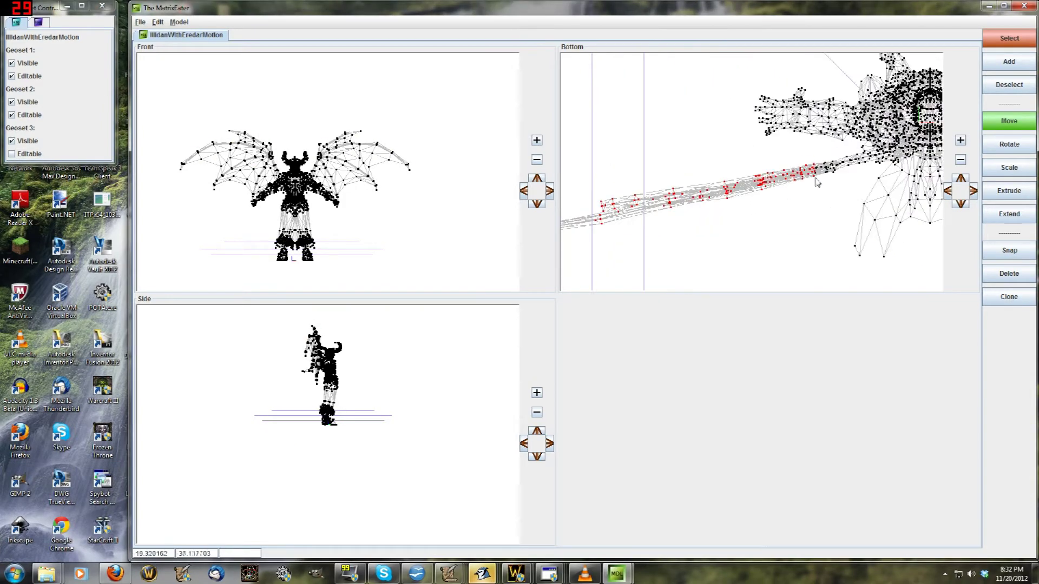
middle_drag(817, 183, 724, 222)
shift+drag(685, 226, 800, 173)
scroll(764, 204, up, 6)
scroll(811, 211, down, 5)
Step: Add the opposite wing's vertices to the selection in the Bottom view, working from the wing tip in to its root
middle_drag(821, 208, 482, 162)
middle_drag(895, 242, 774, 203)
shift+drag(911, 238, 620, 125)
middle_drag(630, 149, 759, 190)
shift+drag(758, 211, 675, 184)
middle_drag(645, 193, 748, 212)
scroll(748, 212, up, 7)
shift+drag(782, 213, 670, 164)
middle_drag(671, 167, 777, 238)
shift+drag(784, 257, 659, 185)
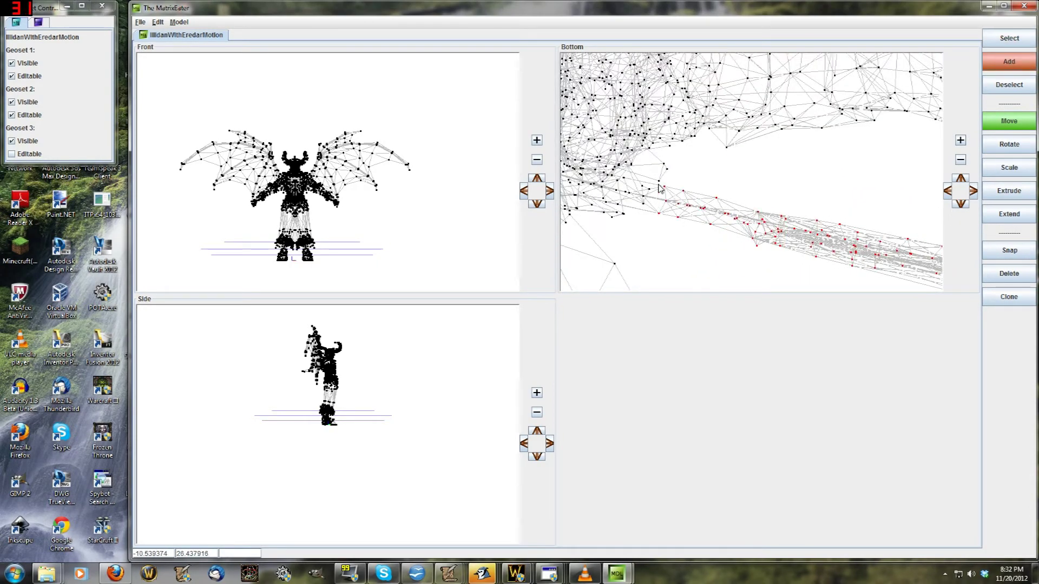
scroll(659, 189, up, 2)
shift+drag(696, 228, 670, 186)
middle_drag(615, 167, 746, 208)
Step: Deselect the vertices of the wing on the right side of the model in the Front view
scroll(324, 380, up, 9)
middle_drag(323, 380, 338, 435)
scroll(338, 436, up, 3)
middle_drag(306, 333, 309, 387)
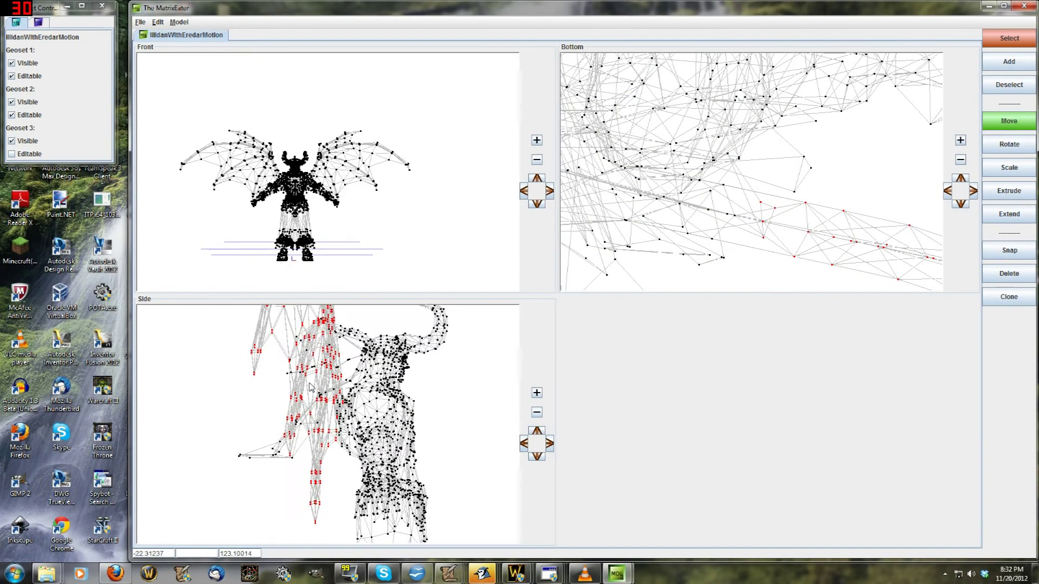
middle_drag(338, 211, 354, 221)
scroll(354, 221, up, 1)
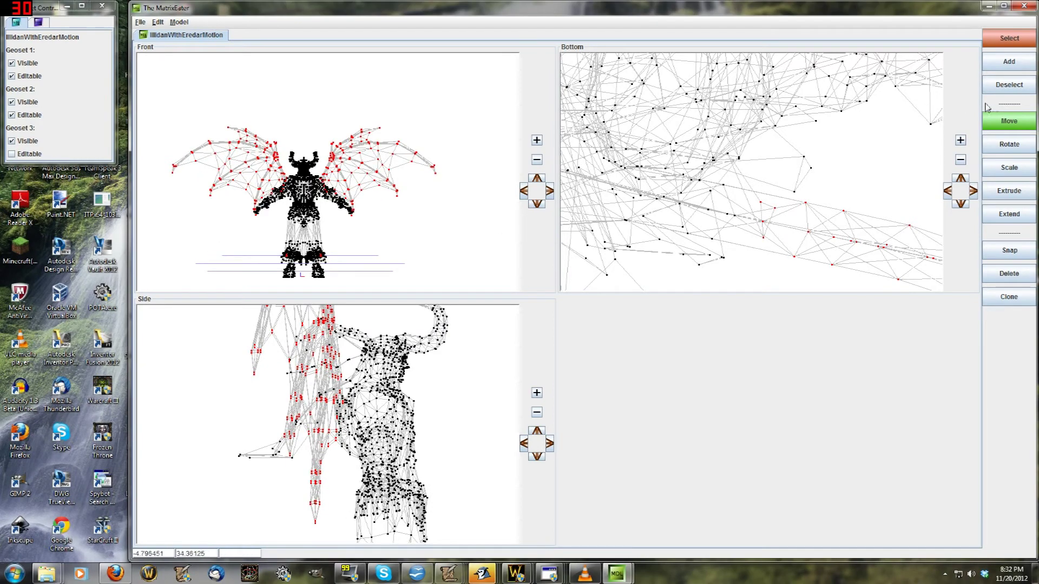
click(1009, 85)
scroll(305, 260, up, 4)
middle_drag(258, 188, 319, 249)
scroll(319, 248, down, 1)
scroll(368, 182, down, 2)
middle_drag(371, 178, 310, 179)
drag(313, 114, 500, 266)
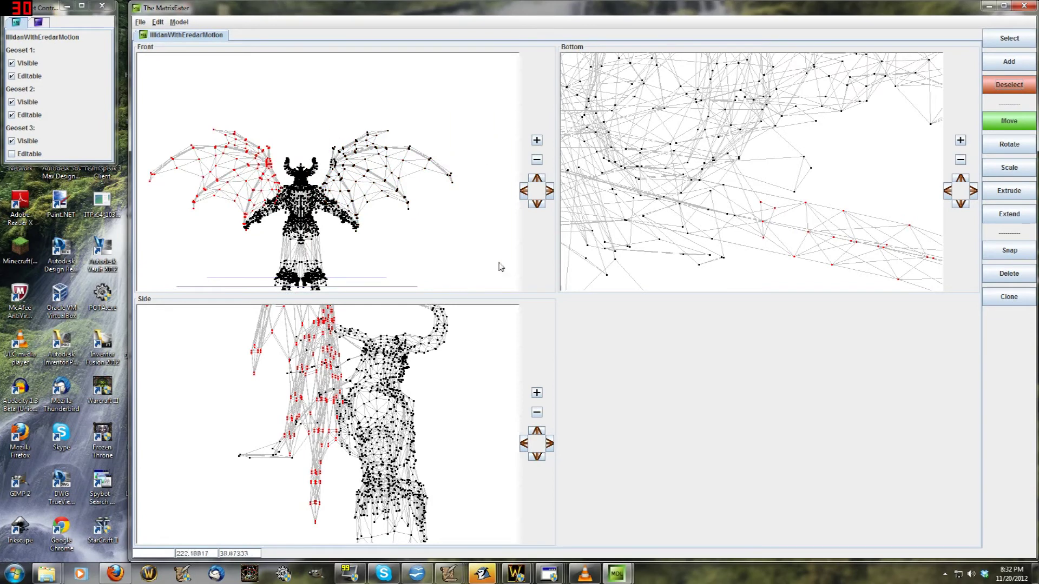
Step: Start re-assigning the matrix of the selected wing vertices and show the bones' parents
right_click(242, 177)
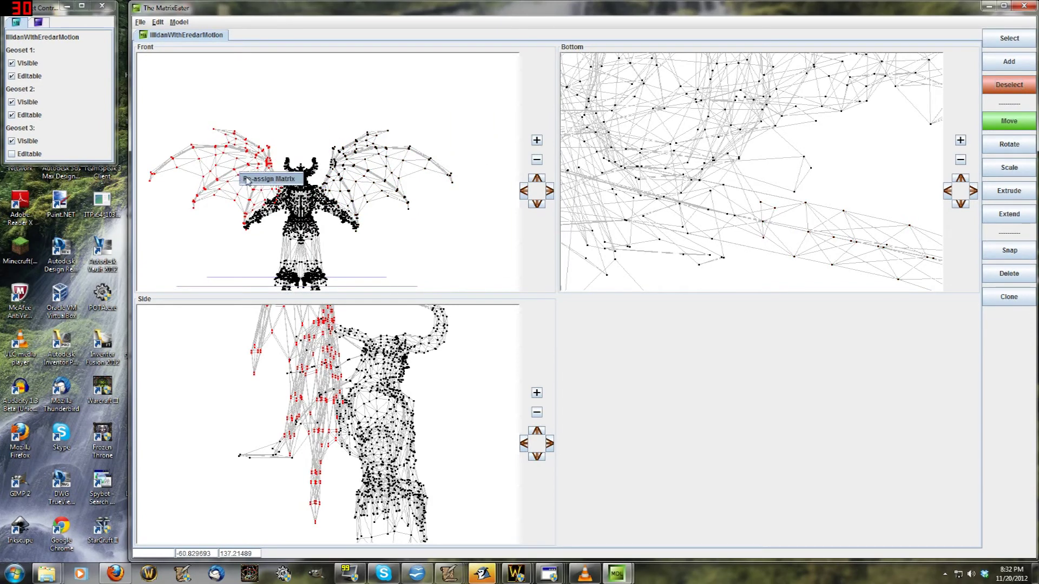
click(268, 180)
click(684, 211)
click(590, 138)
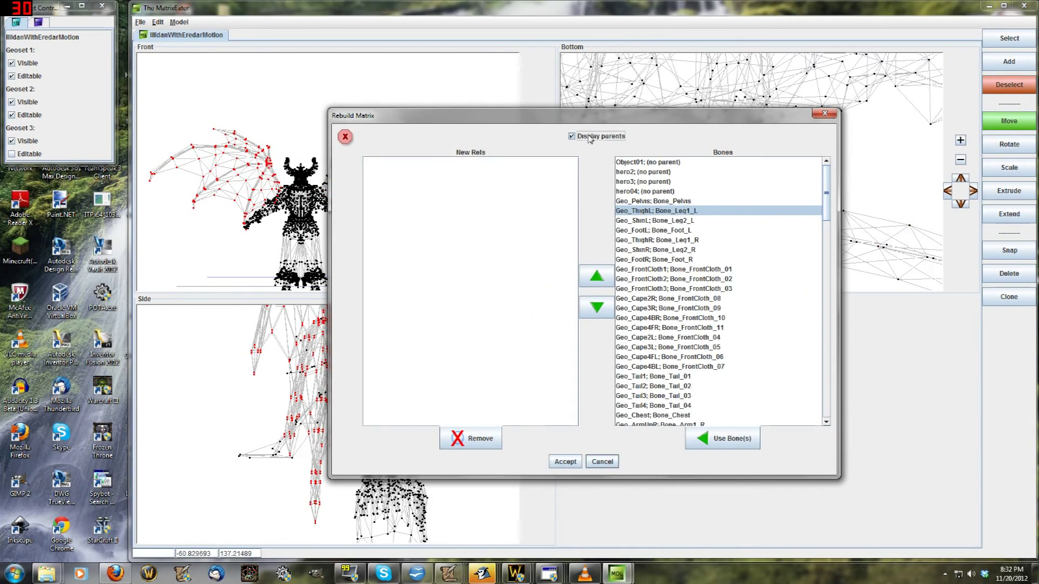
Step: Find the imported wing bones parented to Bone_Chest and select Mesh31ee Alternate in the Bones list
drag(825, 193, 825, 399)
drag(745, 335, 698, 285)
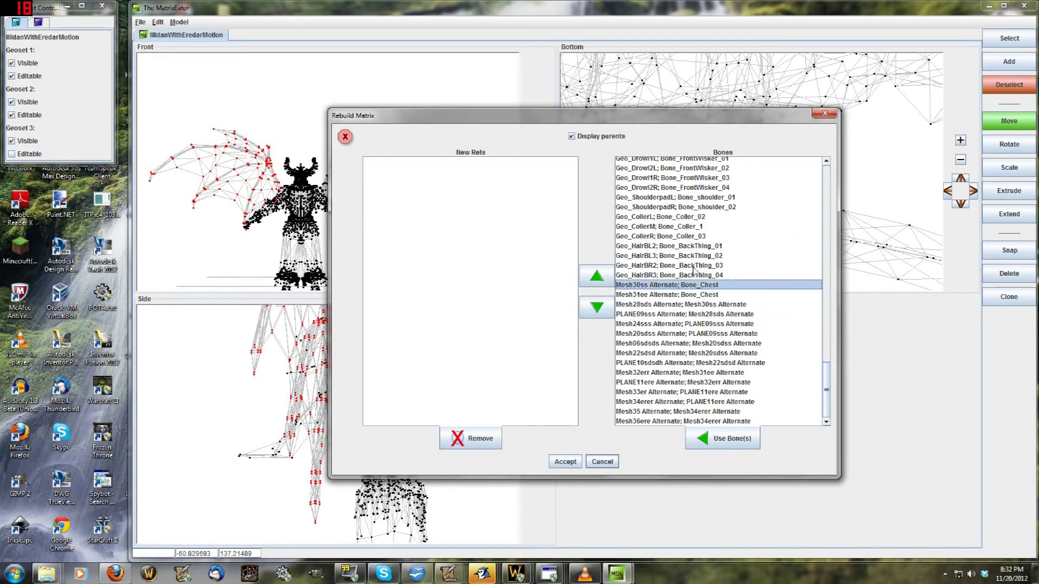
click(670, 296)
click(674, 286)
click(674, 295)
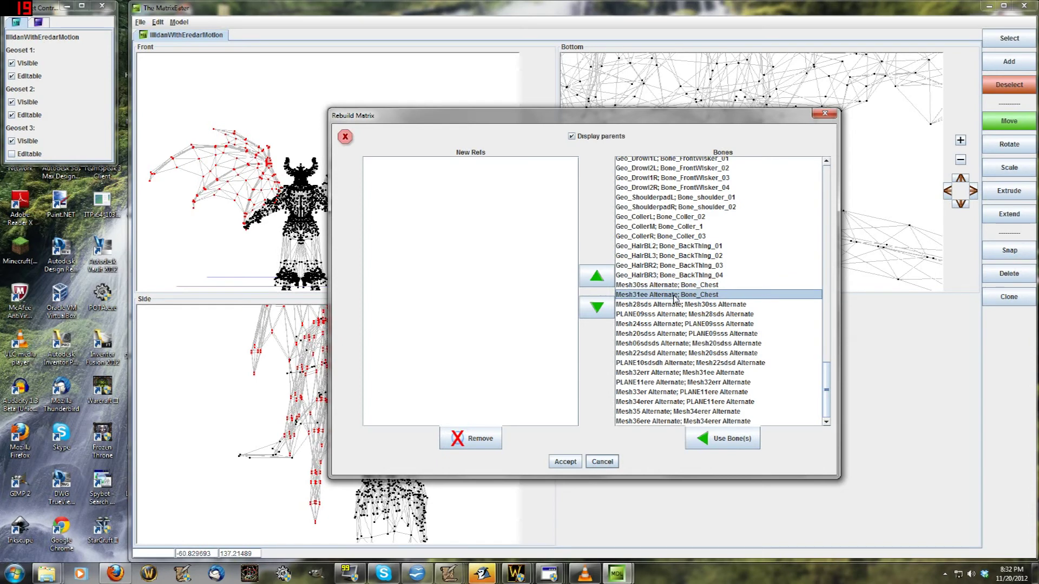